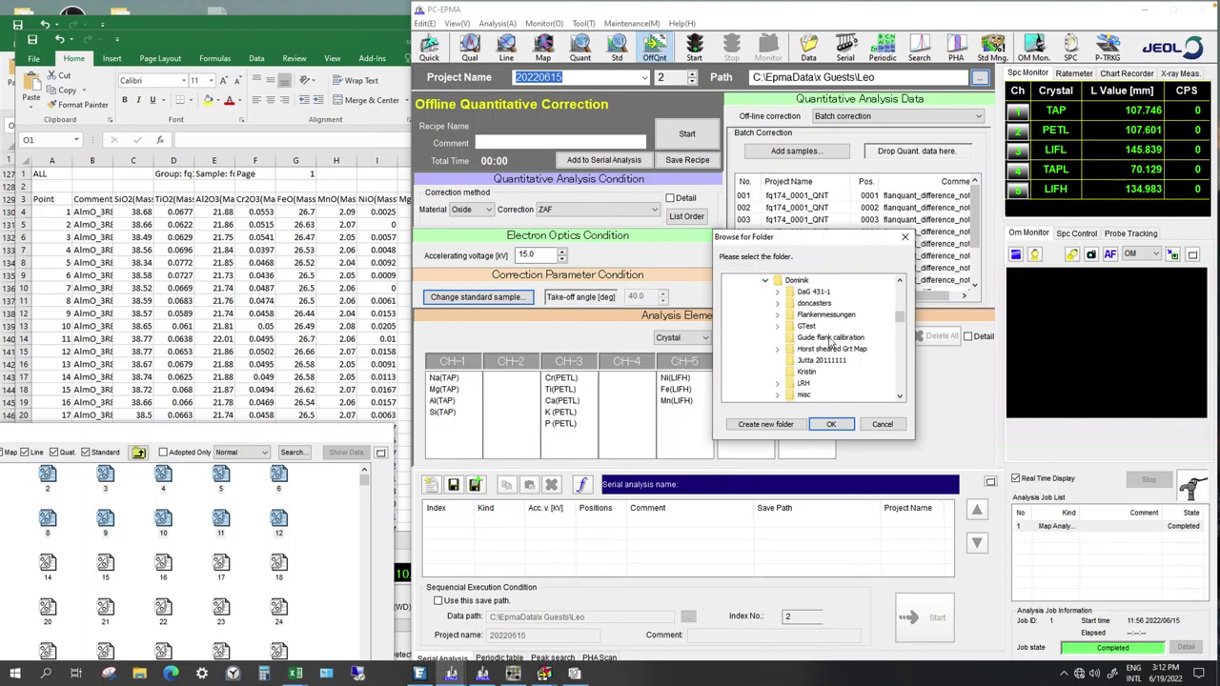
- Set the data path to the fq174 folder inside Flankenmessungen
{"action": "left_click", "coordinate": [824, 316]}
{"action": "left_click", "coordinate": [778, 315]}
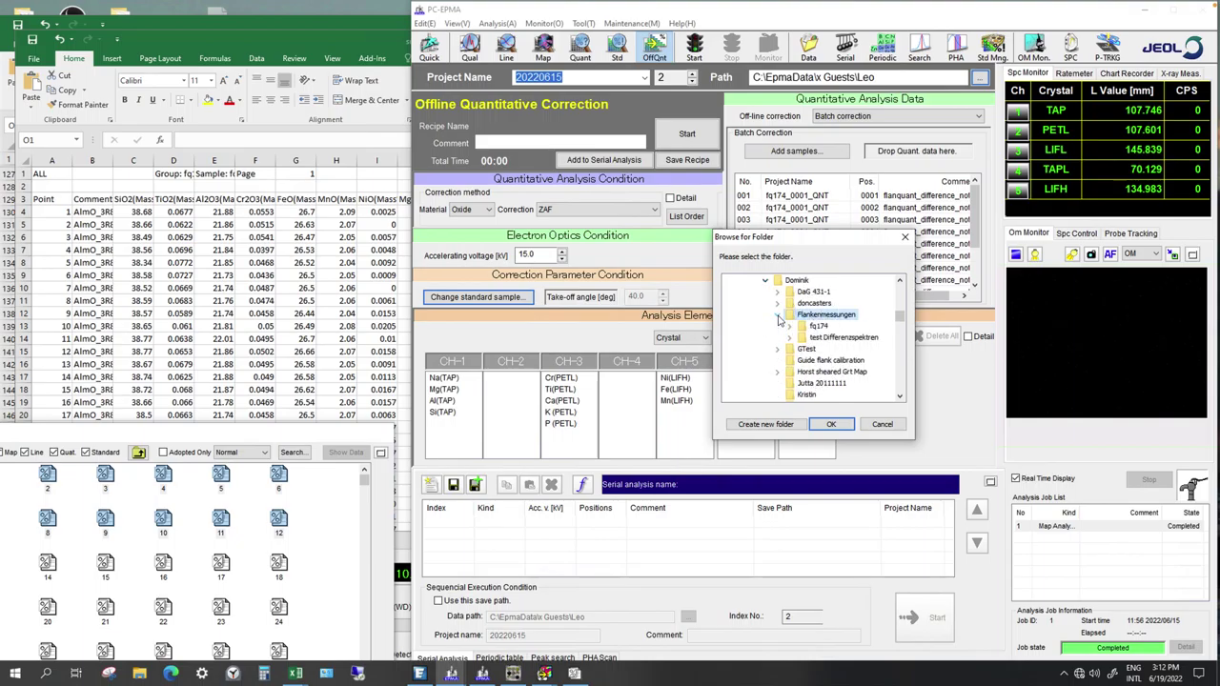
{"action": "left_click", "coordinate": [808, 327]}
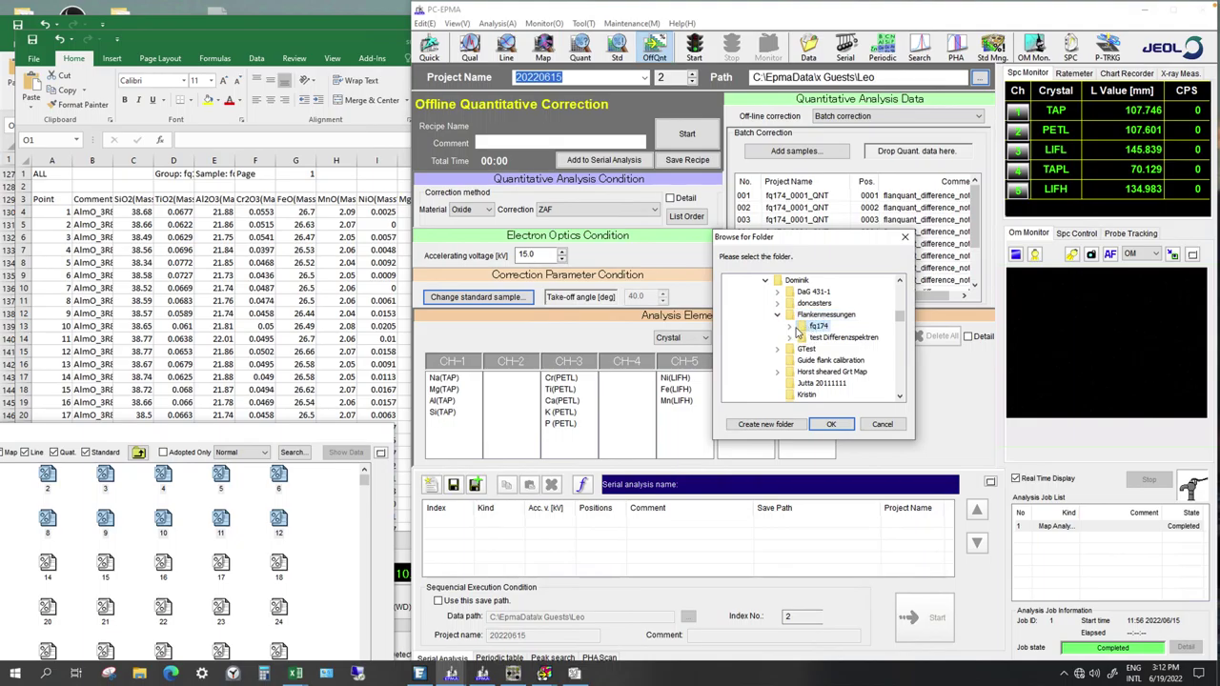
{"action": "left_click", "coordinate": [789, 328]}
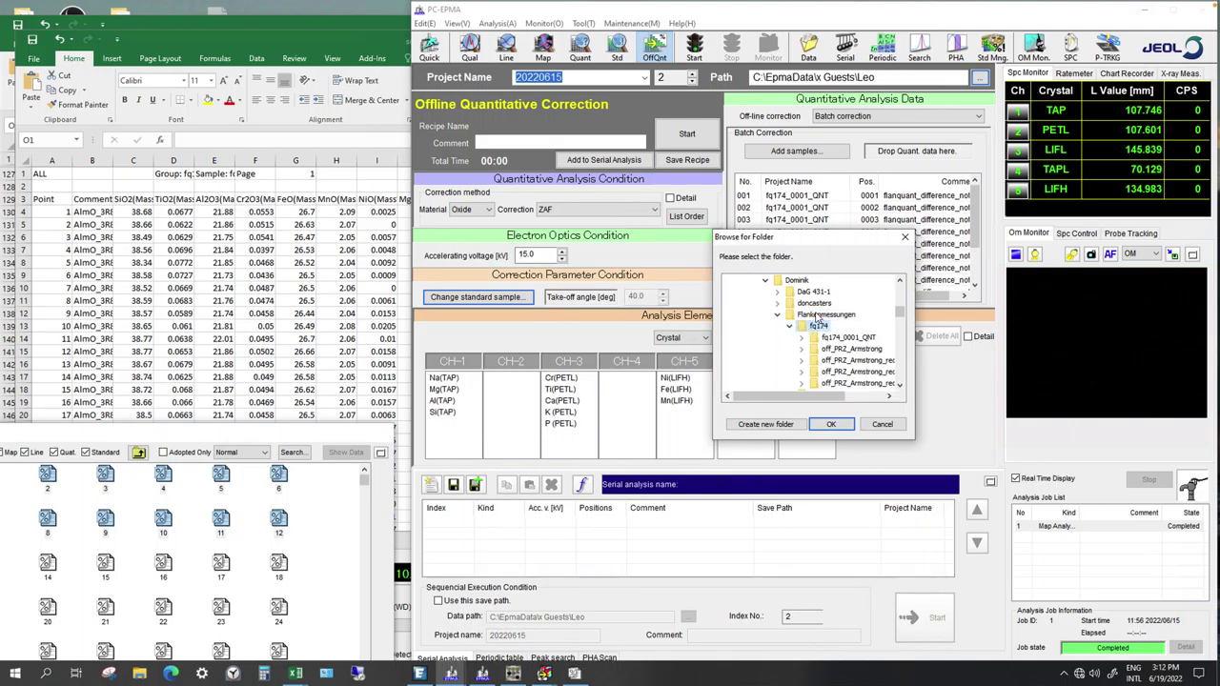
{"action": "left_click", "coordinate": [830, 424]}
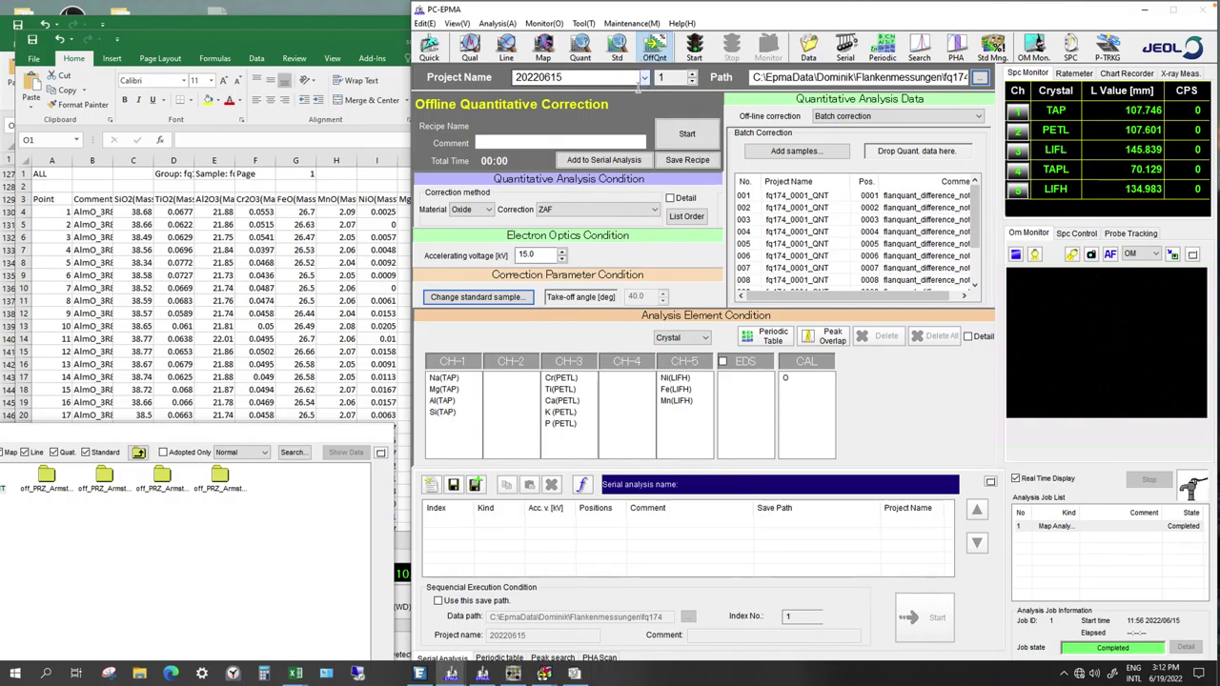
- Run the offline correction with the PRZ (Armstrong method oxide) method under the project name test
{"action": "left_click", "coordinate": [655, 210]}
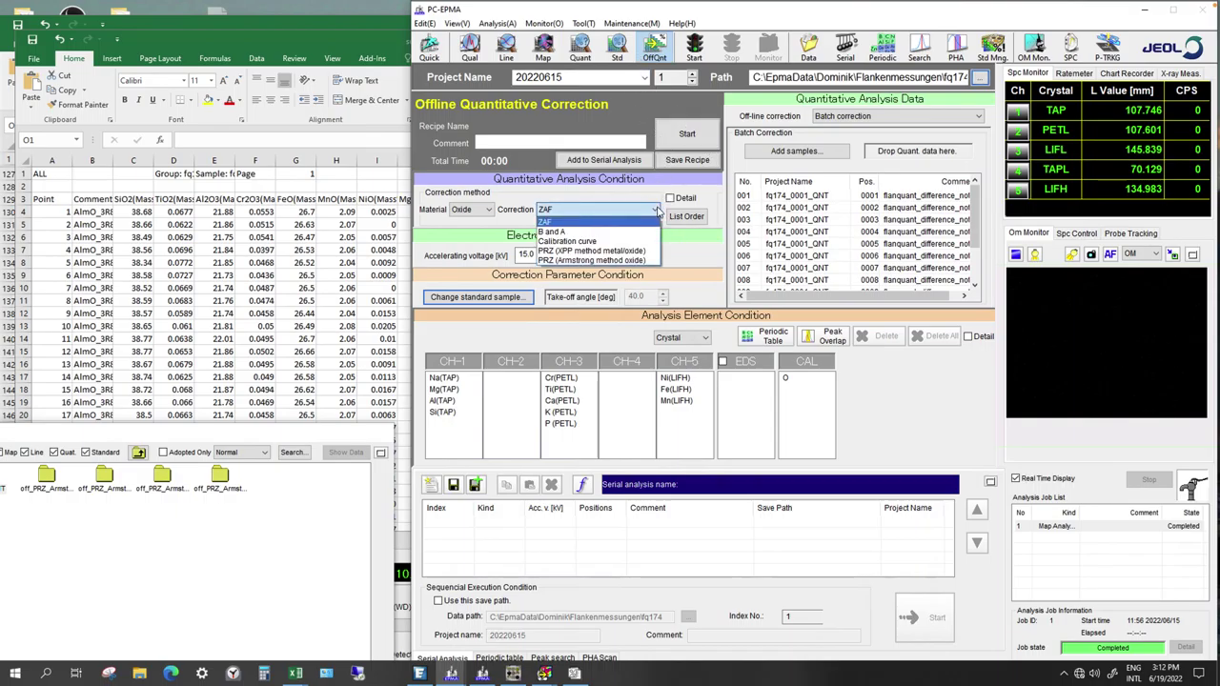
{"action": "left_click", "coordinate": [637, 260]}
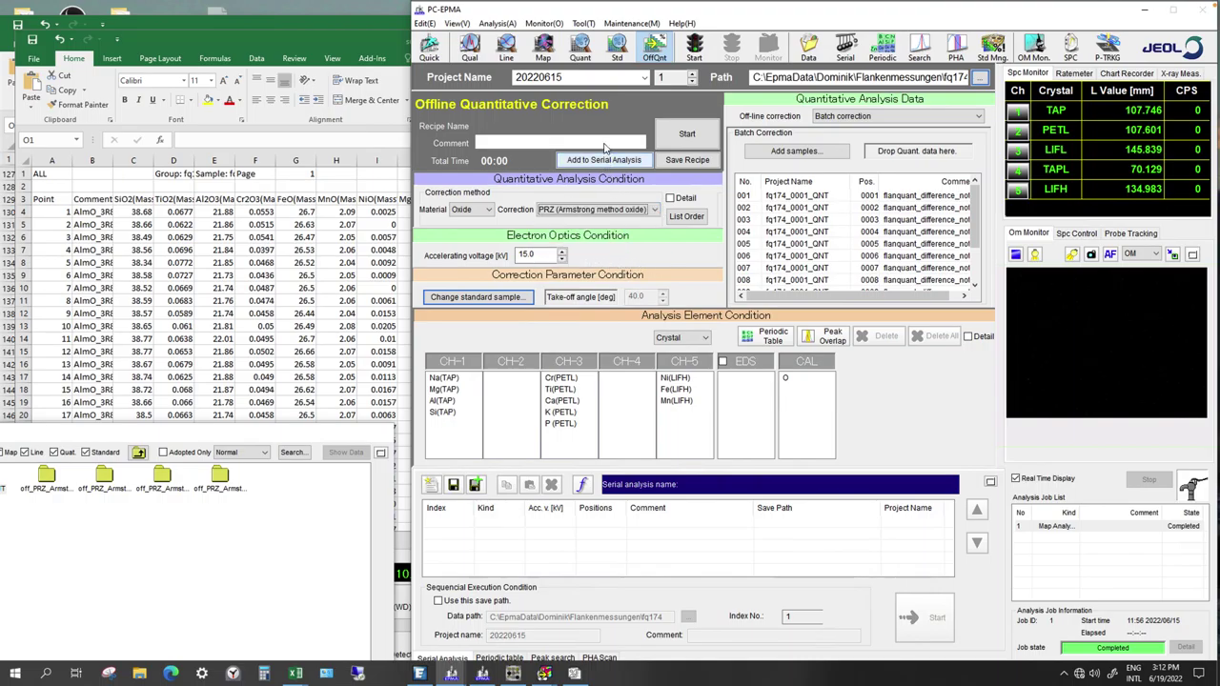
{"action": "left_click", "coordinate": [645, 77]}
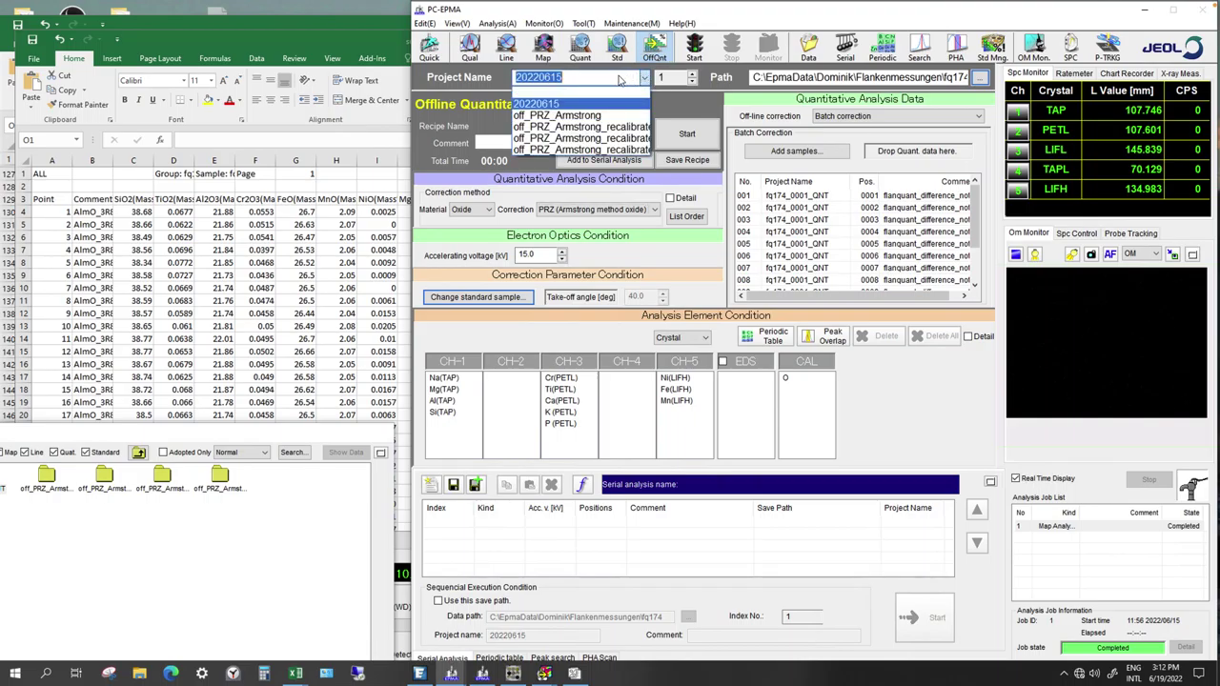
{"action": "type", "text": "test"}
{"action": "key", "text": "Tab"}
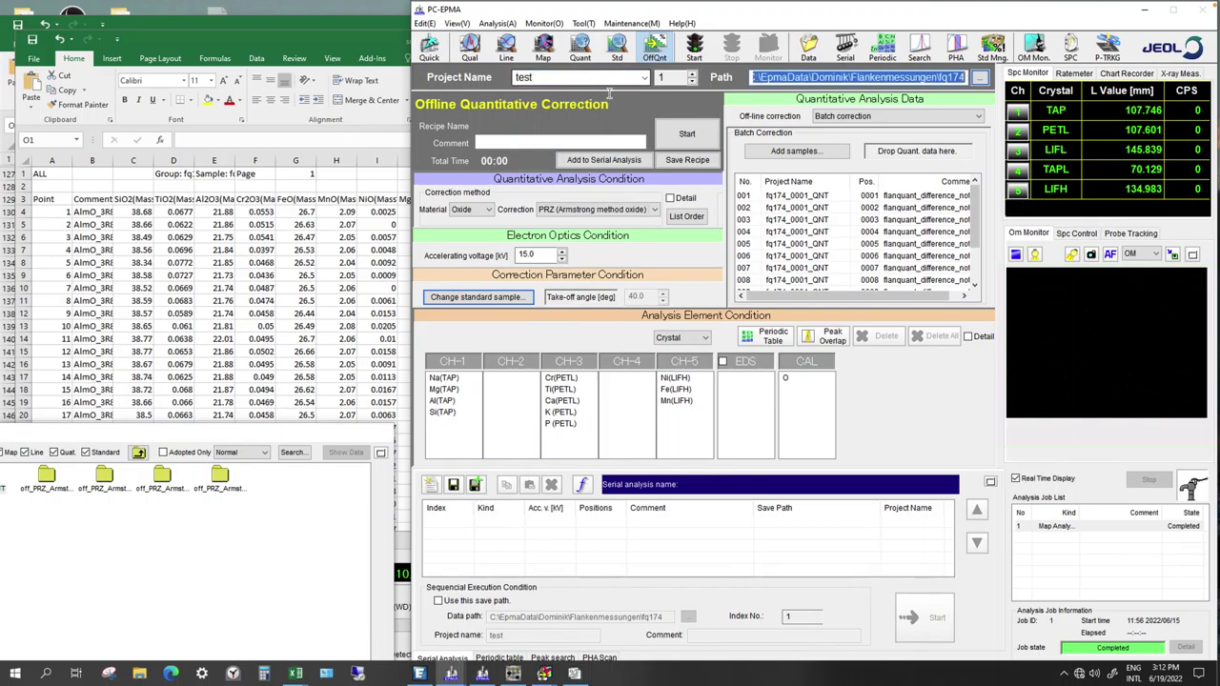
{"action": "left_click", "coordinate": [686, 136]}
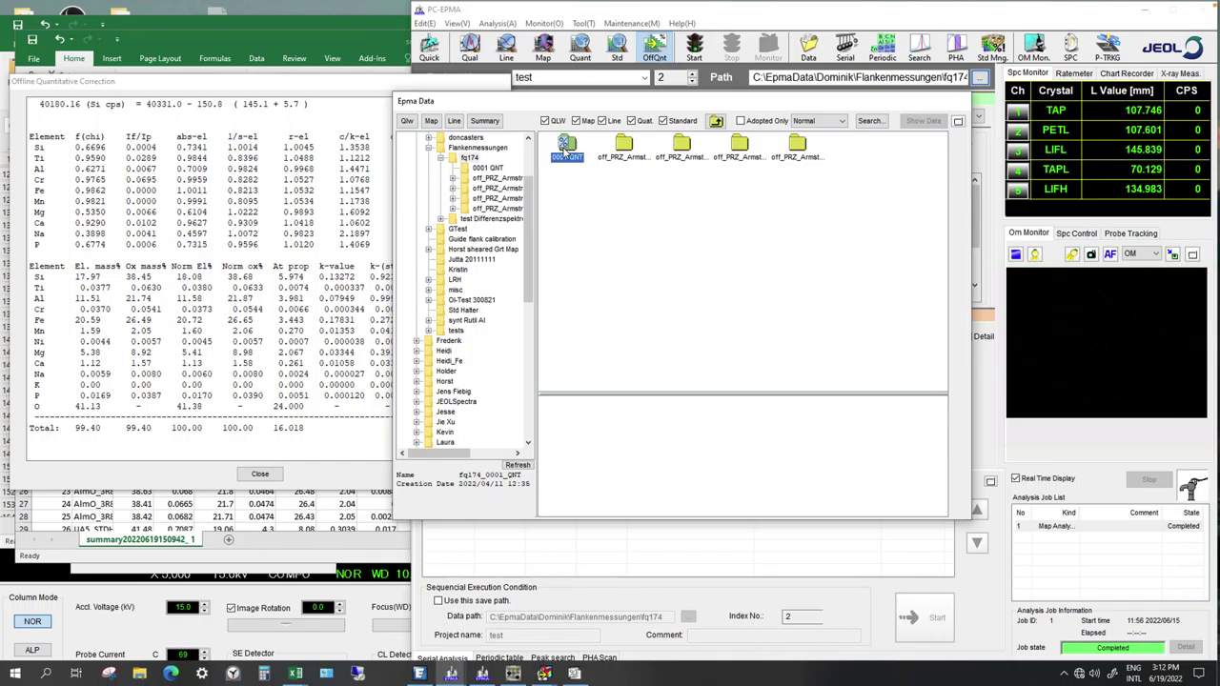
- Refresh the Epma Data tree and open the 0001 QNT results inside the test folder
{"action": "left_click", "coordinate": [518, 465]}
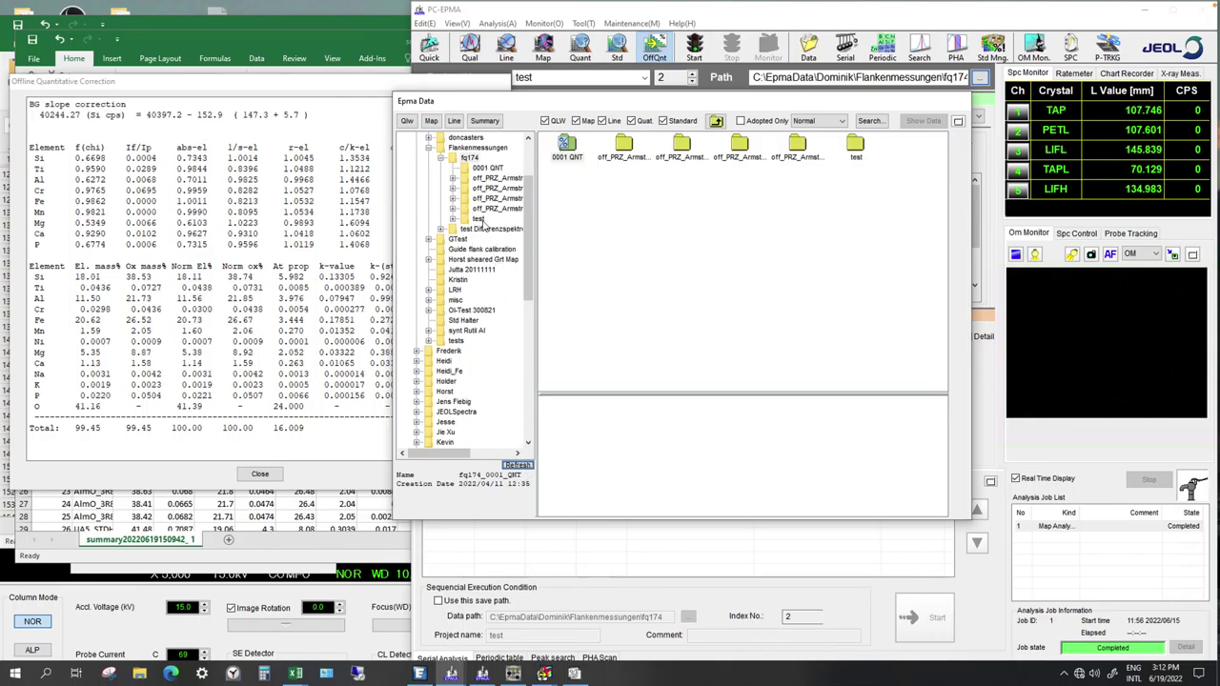
{"action": "left_click", "coordinate": [469, 220]}
{"action": "left_click", "coordinate": [454, 220]}
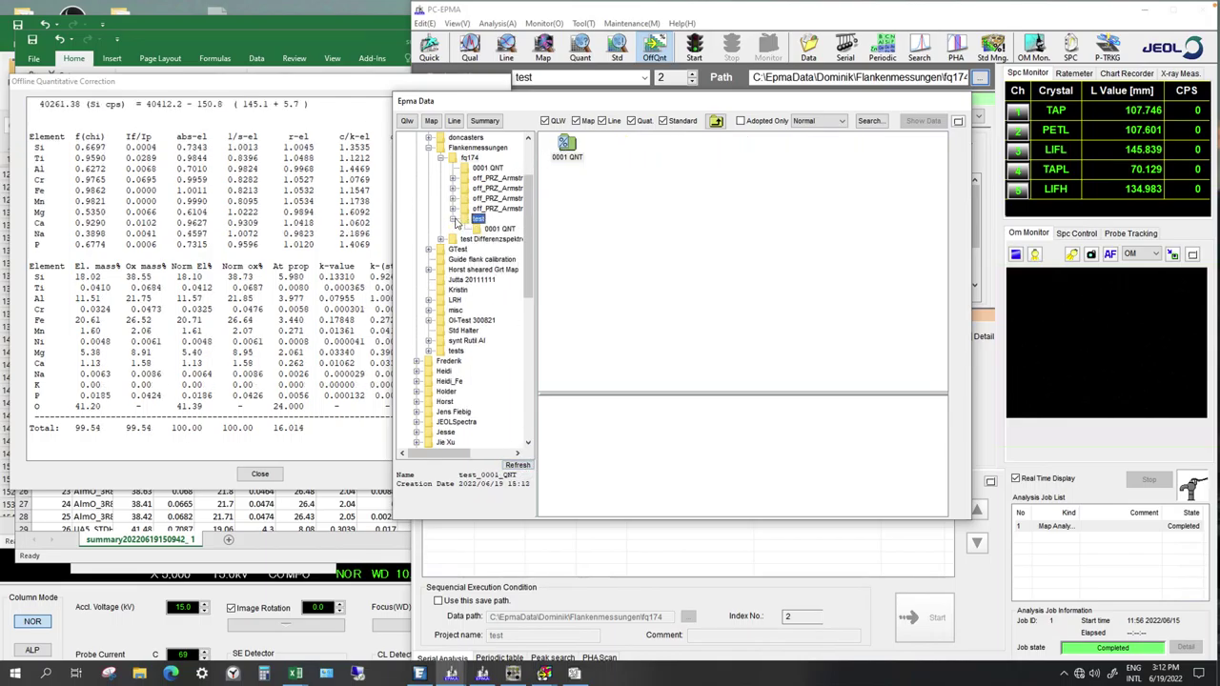
{"action": "left_click", "coordinate": [498, 229]}
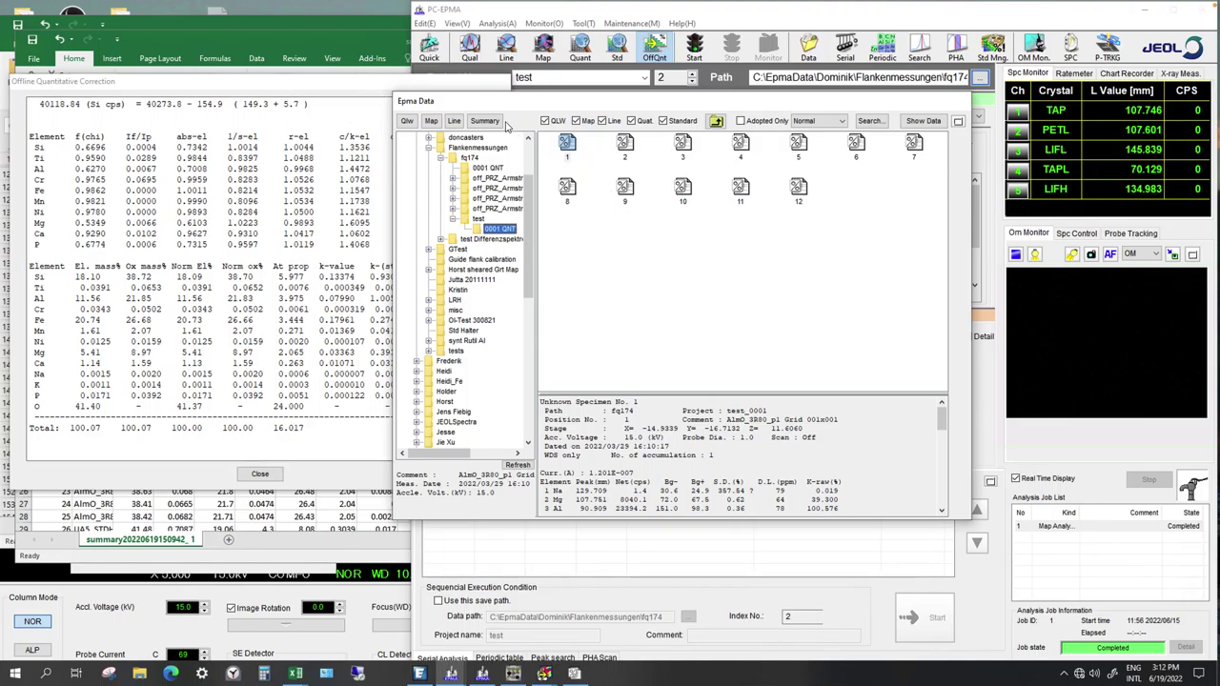
- Create a summary of the test results with the parameter set to ALL and export it to Excel
{"action": "left_click", "coordinate": [483, 121]}
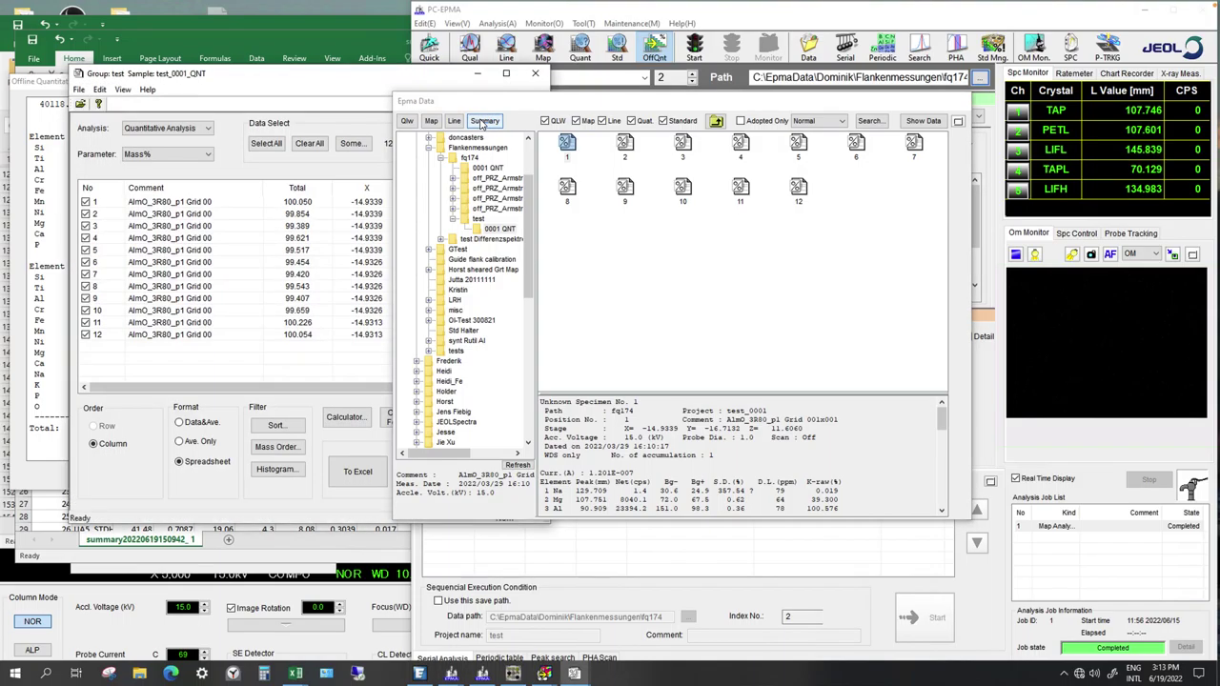
{"action": "left_click", "coordinate": [159, 156]}
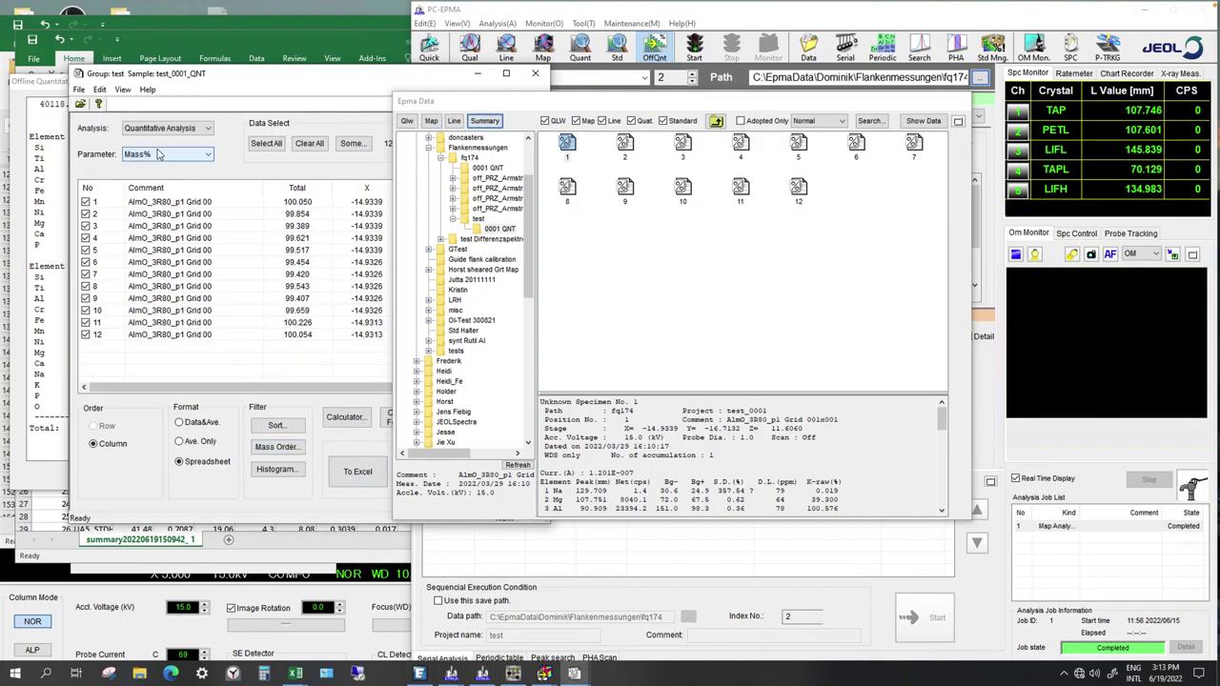
{"action": "left_click", "coordinate": [159, 155]}
{"action": "left_click", "coordinate": [170, 354]}
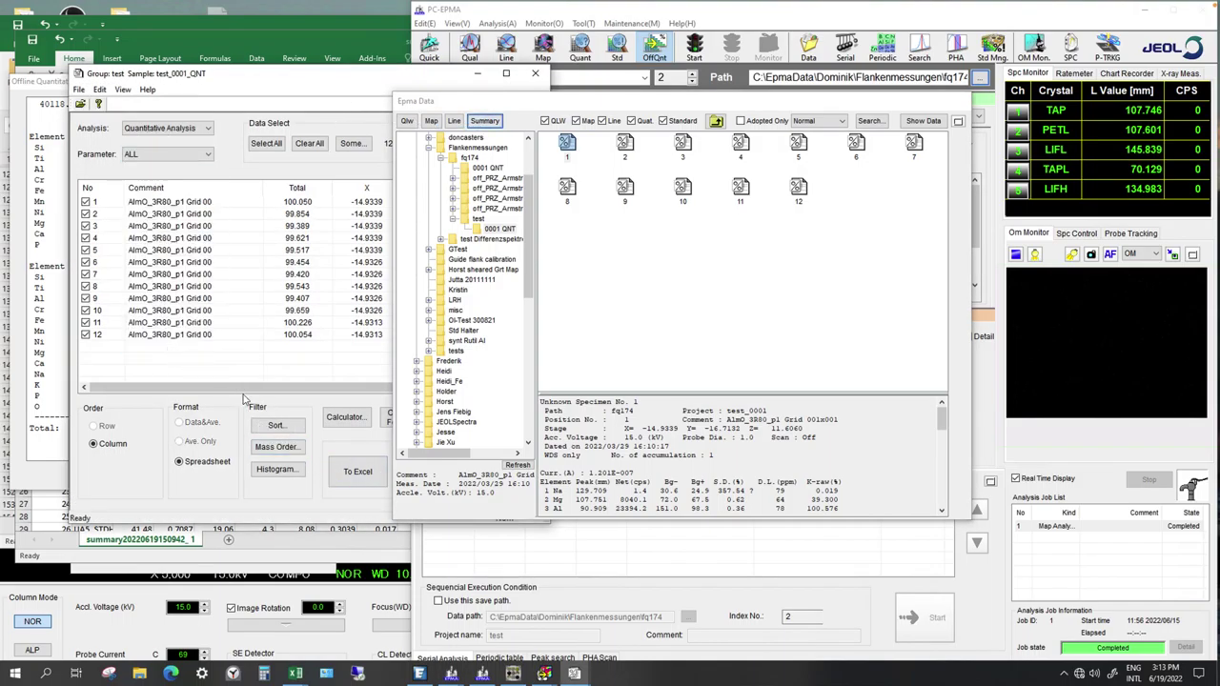
{"action": "left_click", "coordinate": [357, 471]}
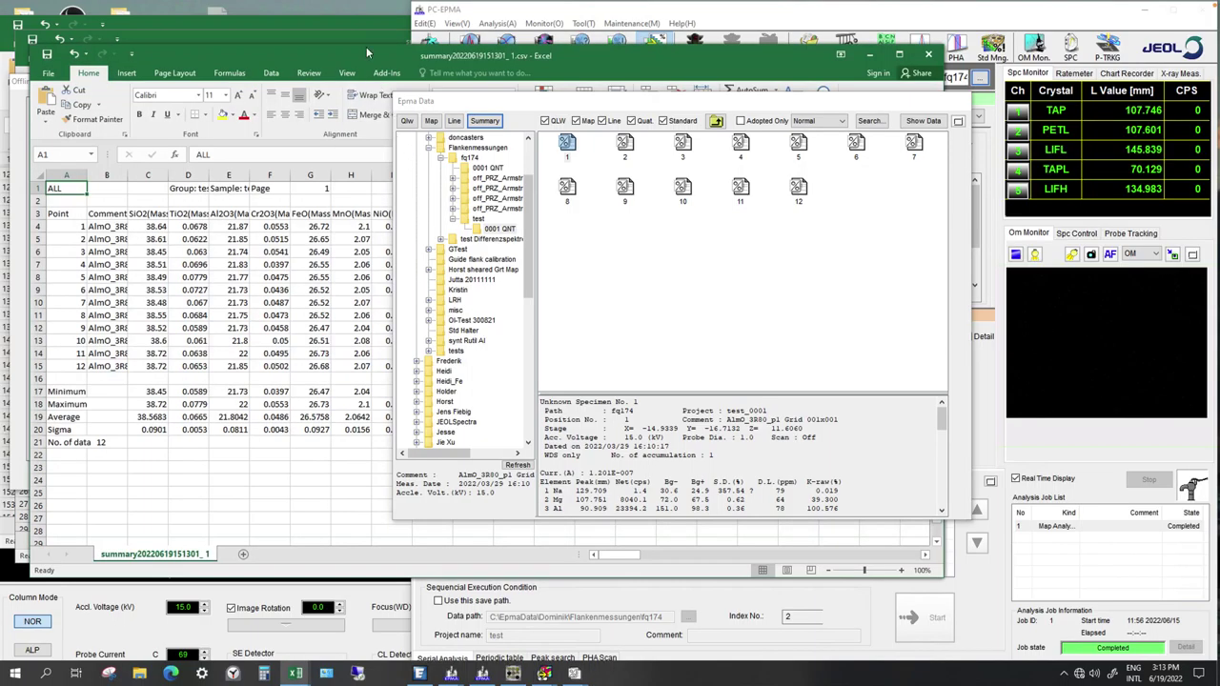
- Move the Epma Data window out of the way and close the summary and Offline Quantitative Correction windows
{"action": "left_click_drag", "start_coordinate": [499, 104], "coordinate": [1025, 246]}
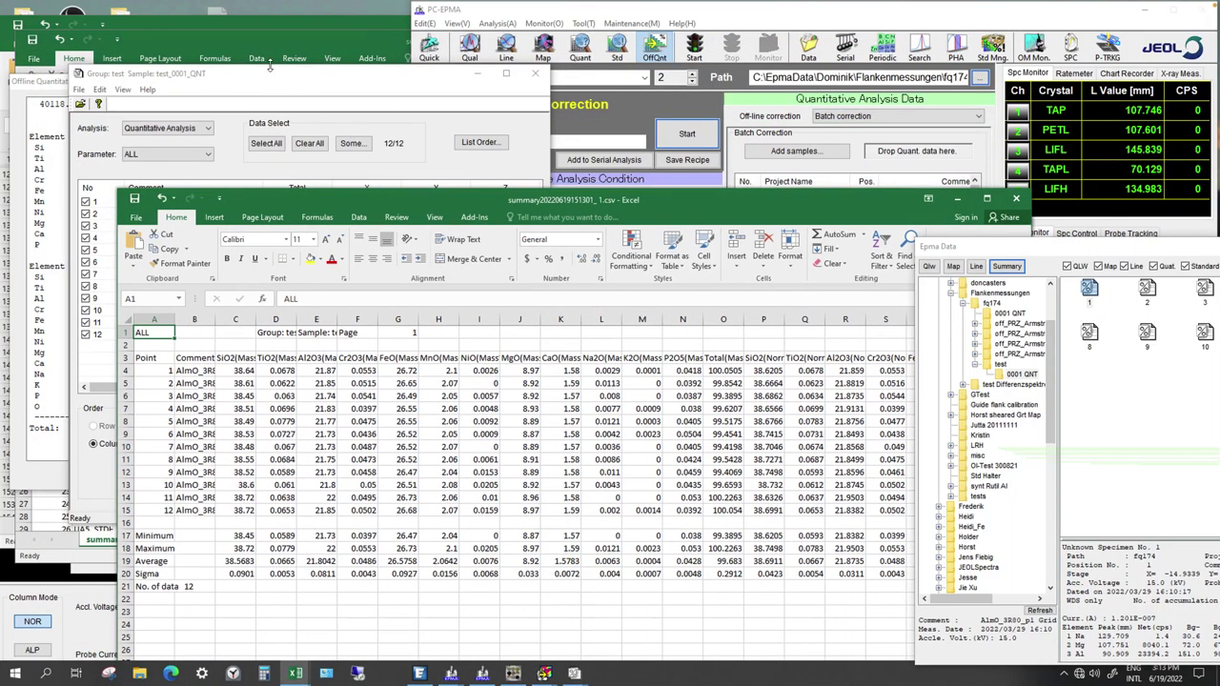
{"action": "left_click", "coordinate": [534, 74]}
{"action": "left_click", "coordinate": [457, 89]}
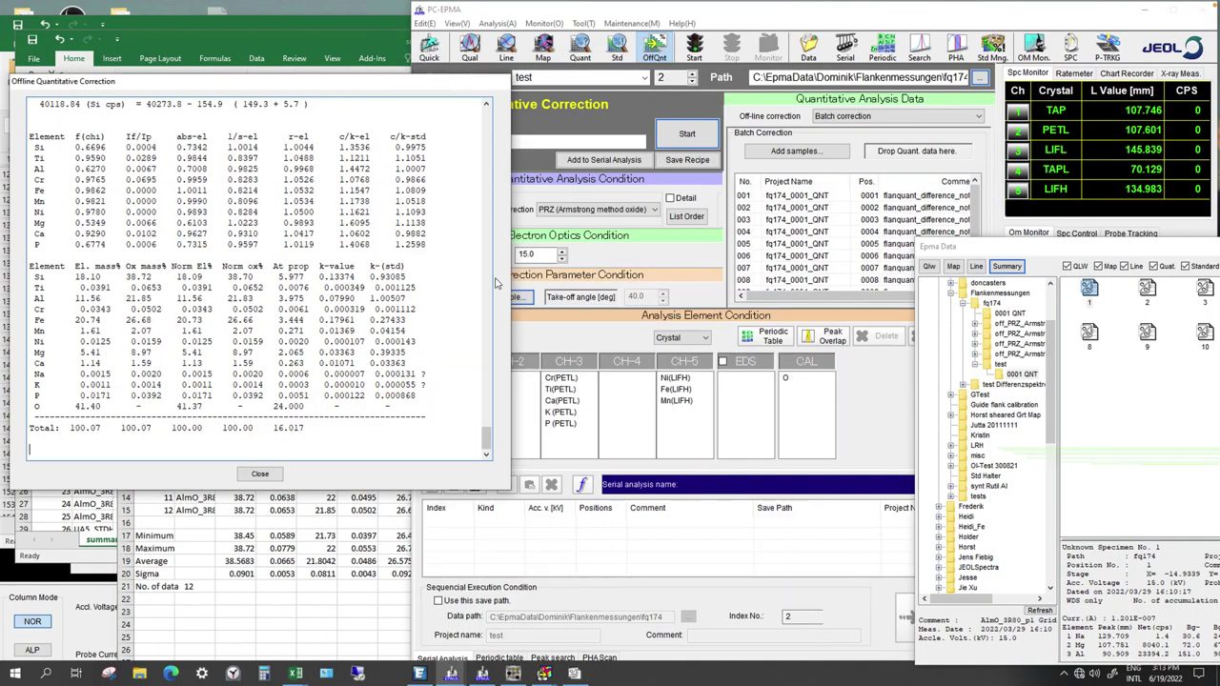
{"action": "left_click", "coordinate": [260, 474]}
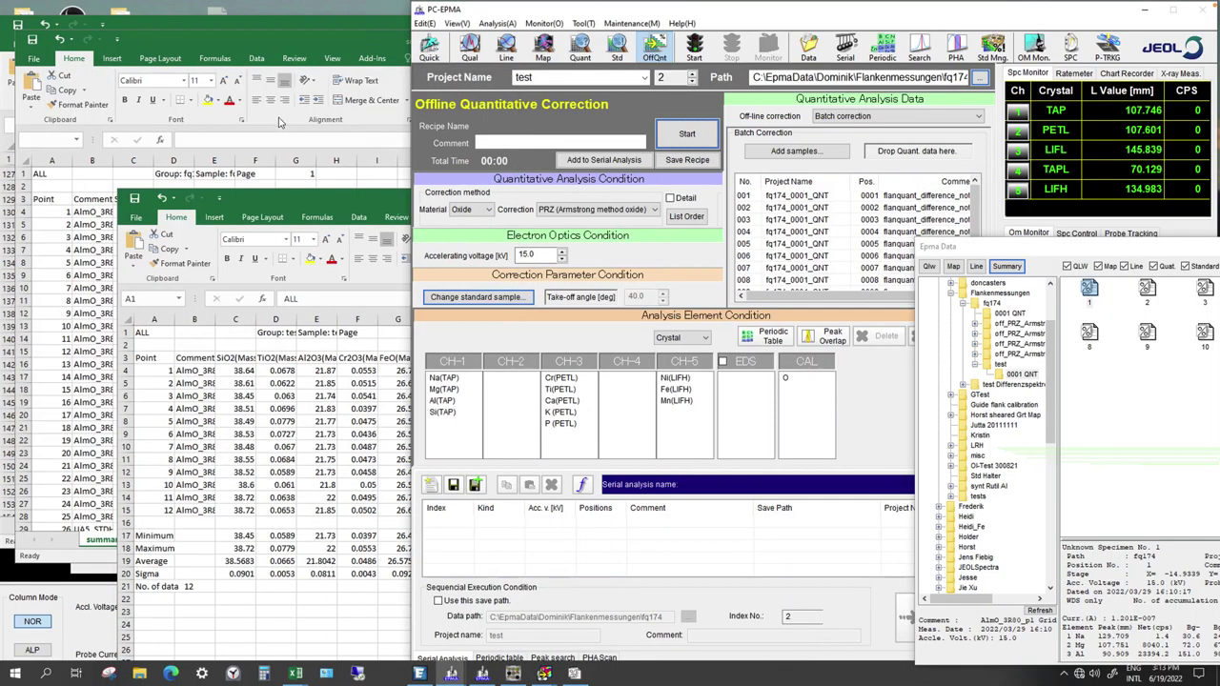
{"action": "left_click", "coordinate": [273, 36]}
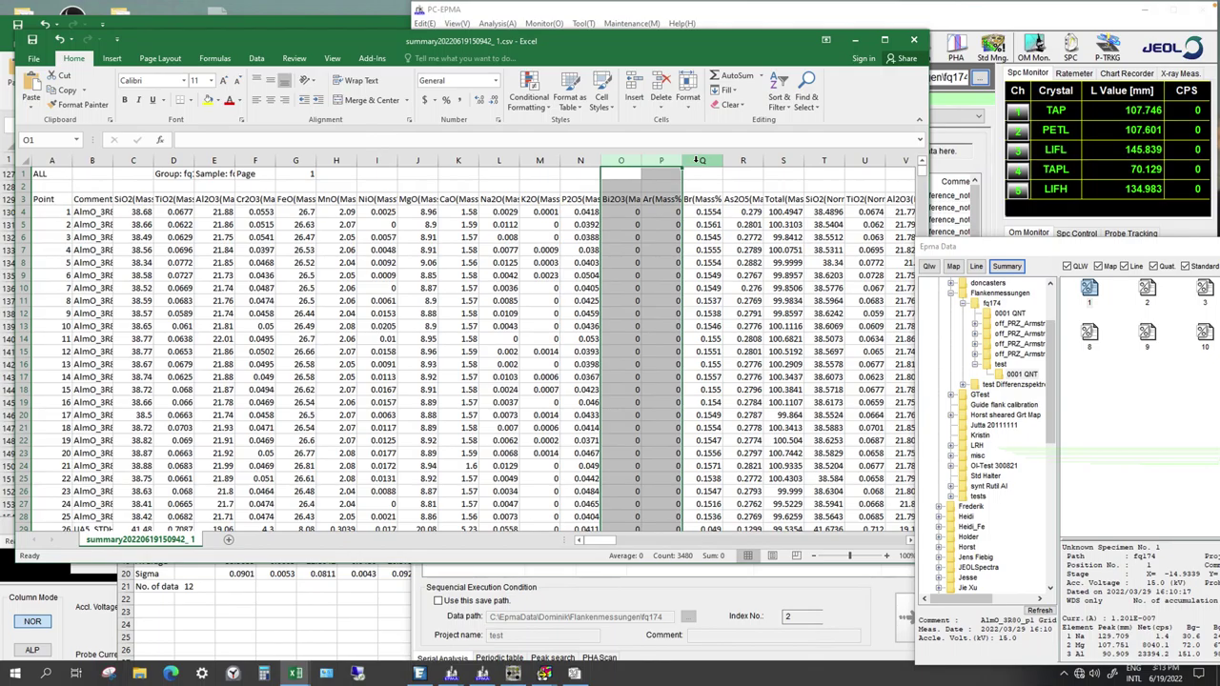
{"action": "left_click_drag", "start_coordinate": [696, 160], "coordinate": [743, 160]}
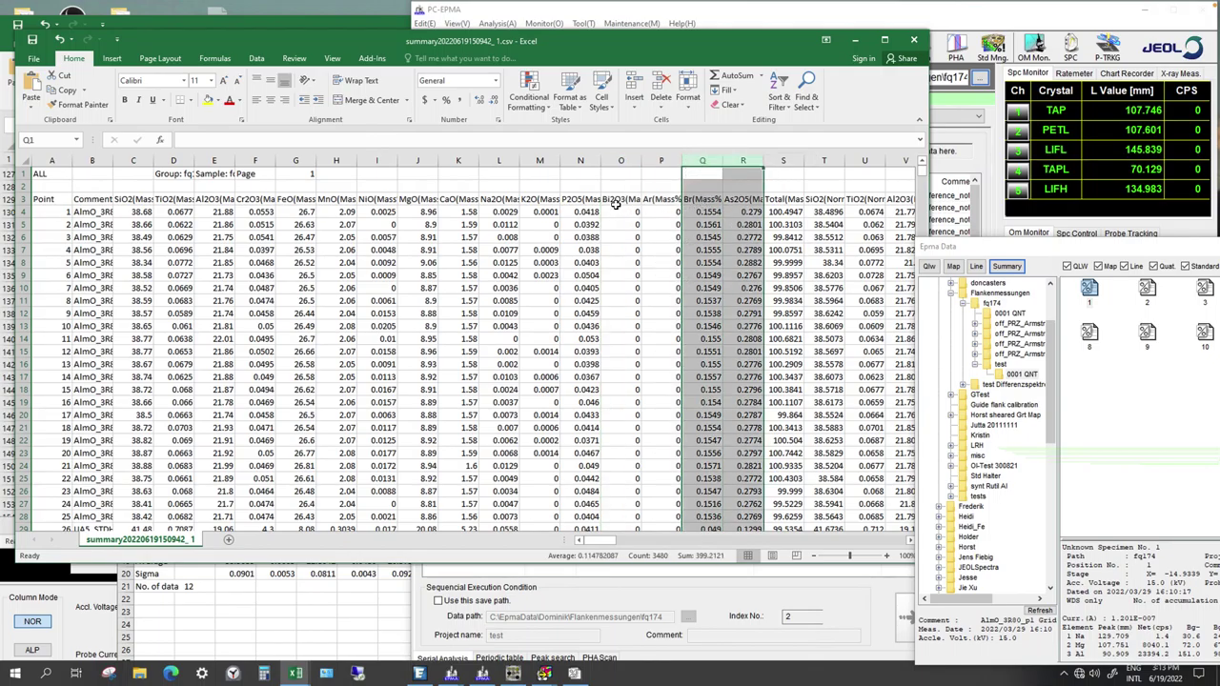
{"action": "left_click_drag", "start_coordinate": [615, 200], "coordinate": [748, 199]}
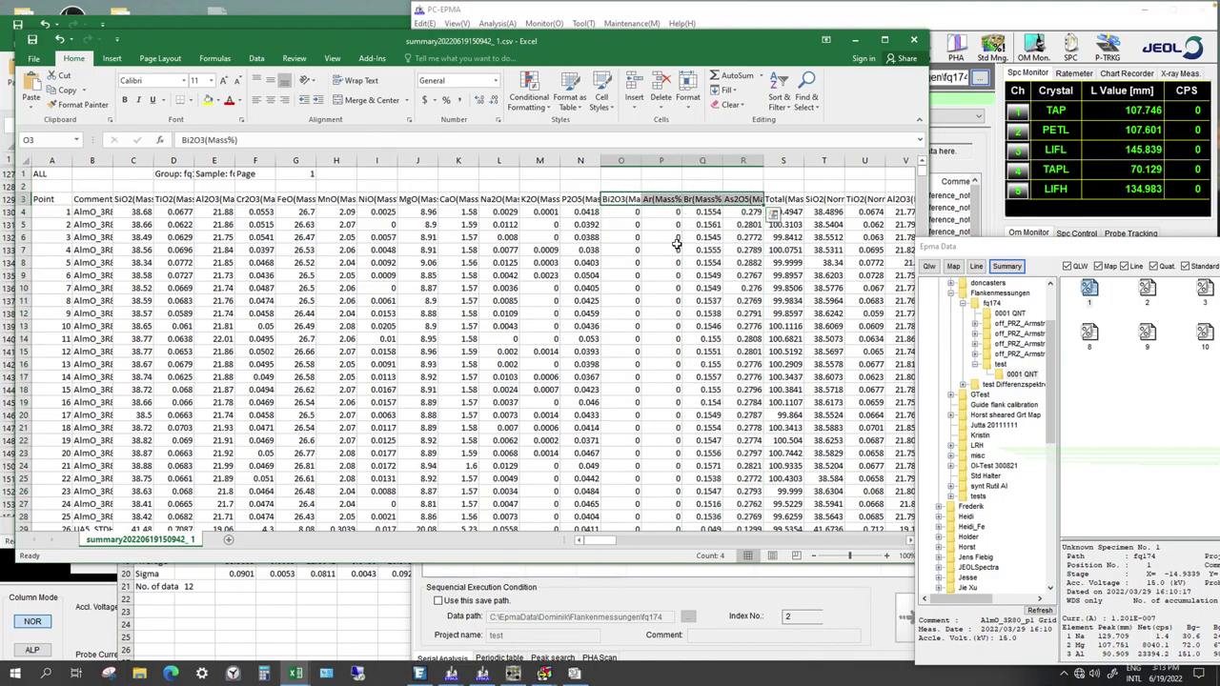
{"action": "left_click", "coordinate": [670, 249]}
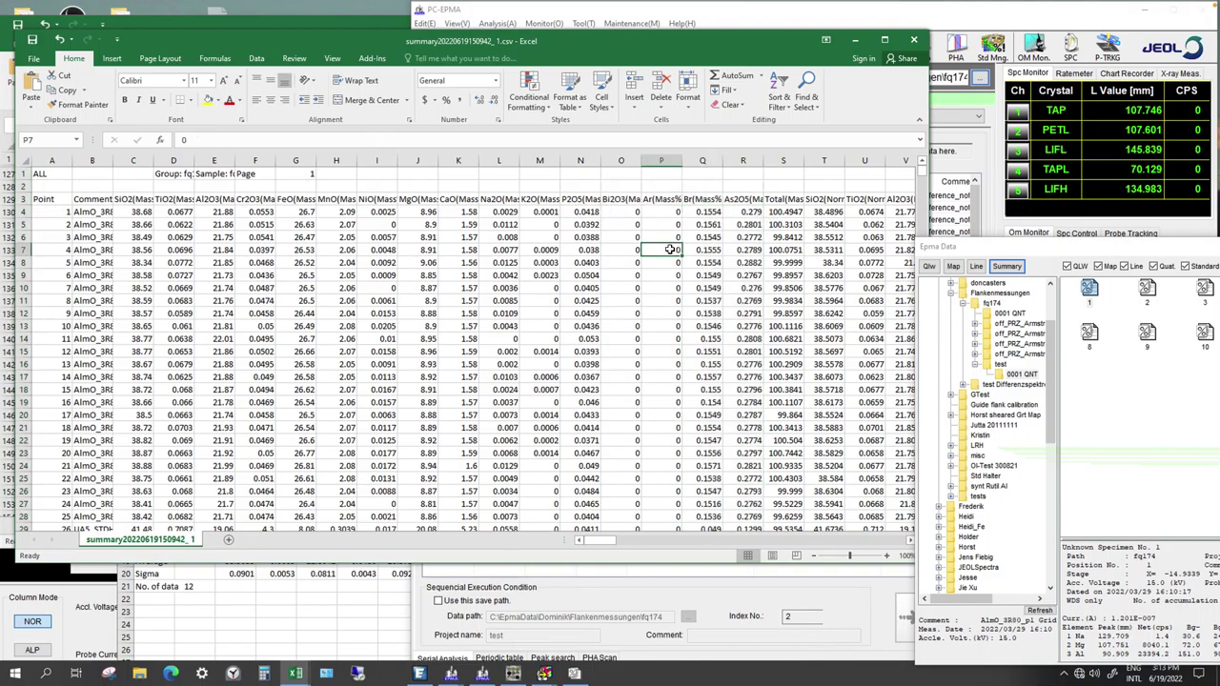
{"action": "left_click", "coordinate": [696, 185]}
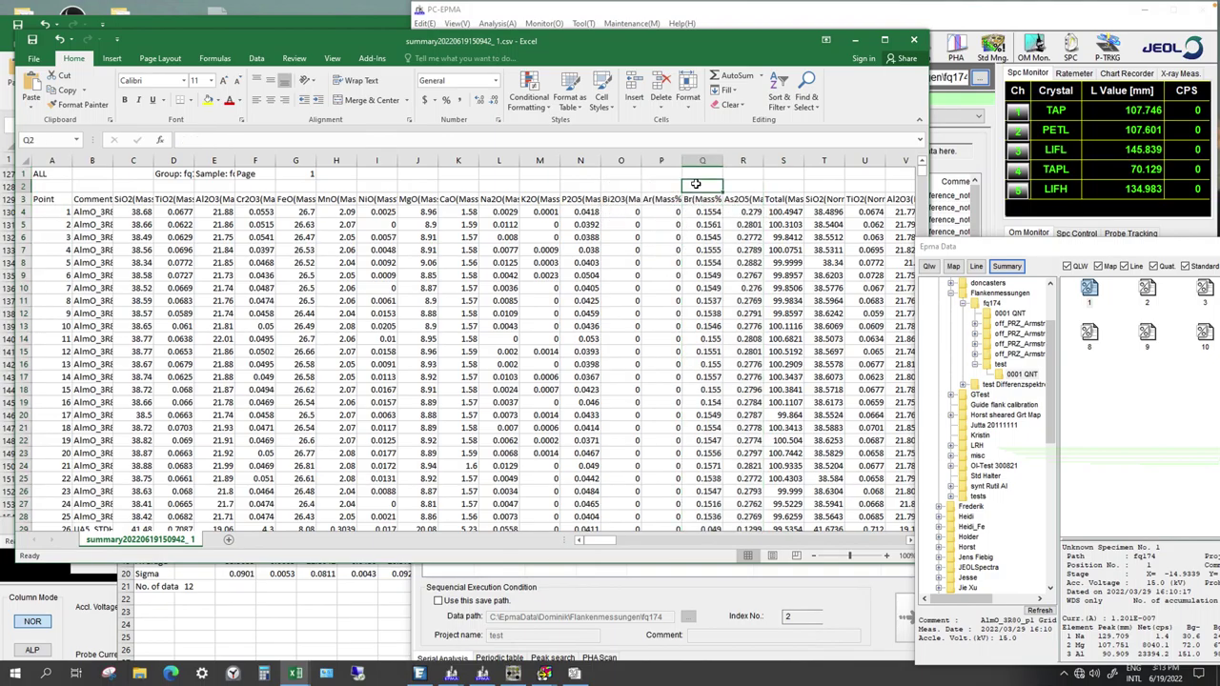
{"action": "left_click", "coordinate": [820, 541]}
{"action": "left_click", "coordinate": [824, 542]}
{"action": "left_click", "coordinate": [828, 541]}
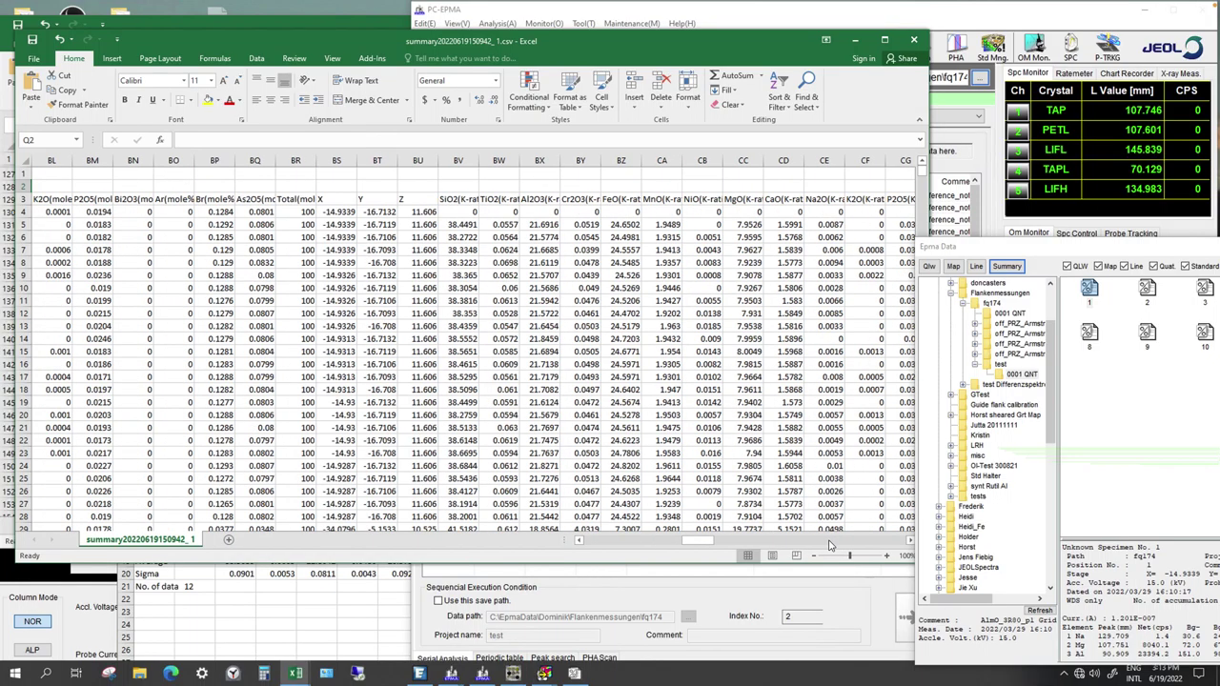
{"action": "left_click", "coordinate": [829, 544]}
{"action": "left_click", "coordinate": [830, 543]}
{"action": "left_click", "coordinate": [830, 544]}
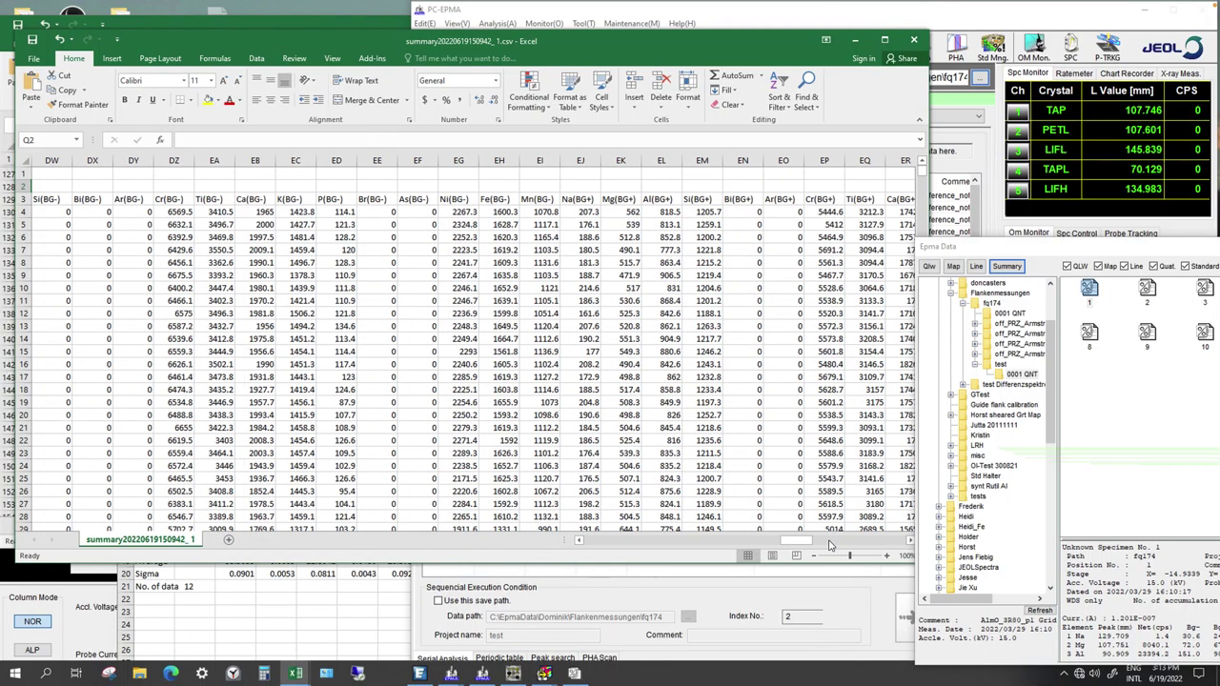
{"action": "left_click", "coordinate": [830, 545]}
{"action": "left_click_drag", "start_coordinate": [835, 545], "coordinate": [875, 544]}
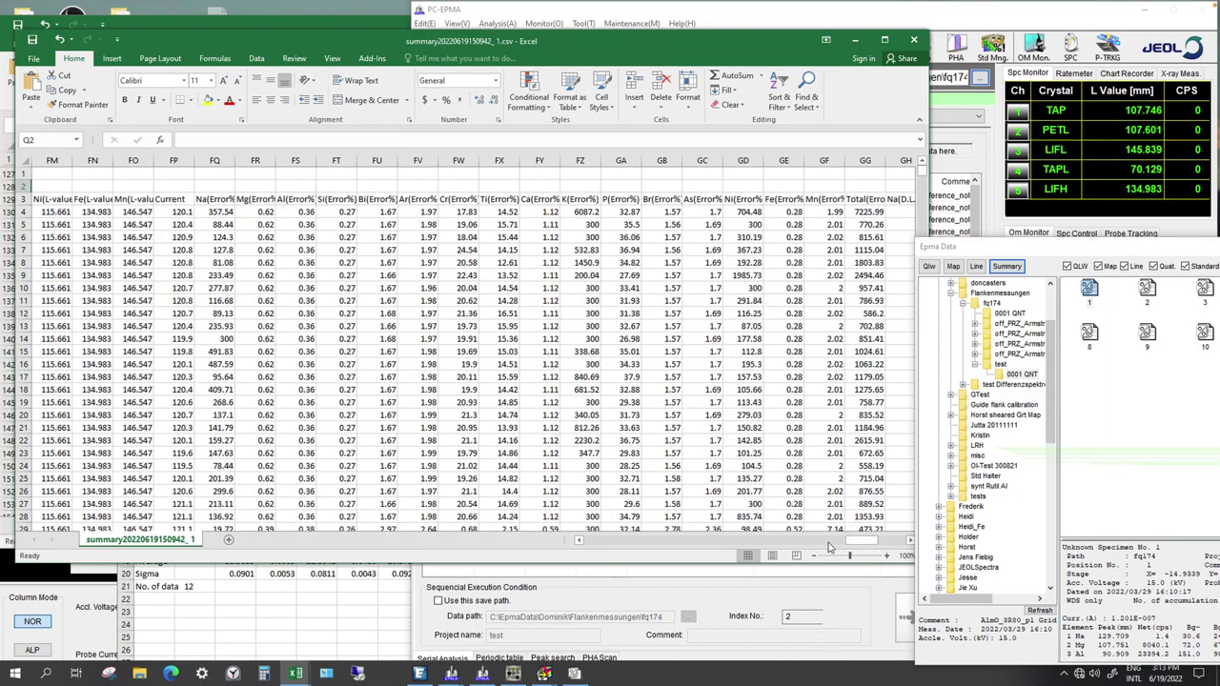
{"action": "left_click", "coordinate": [893, 541]}
{"action": "left_click", "coordinate": [755, 545]}
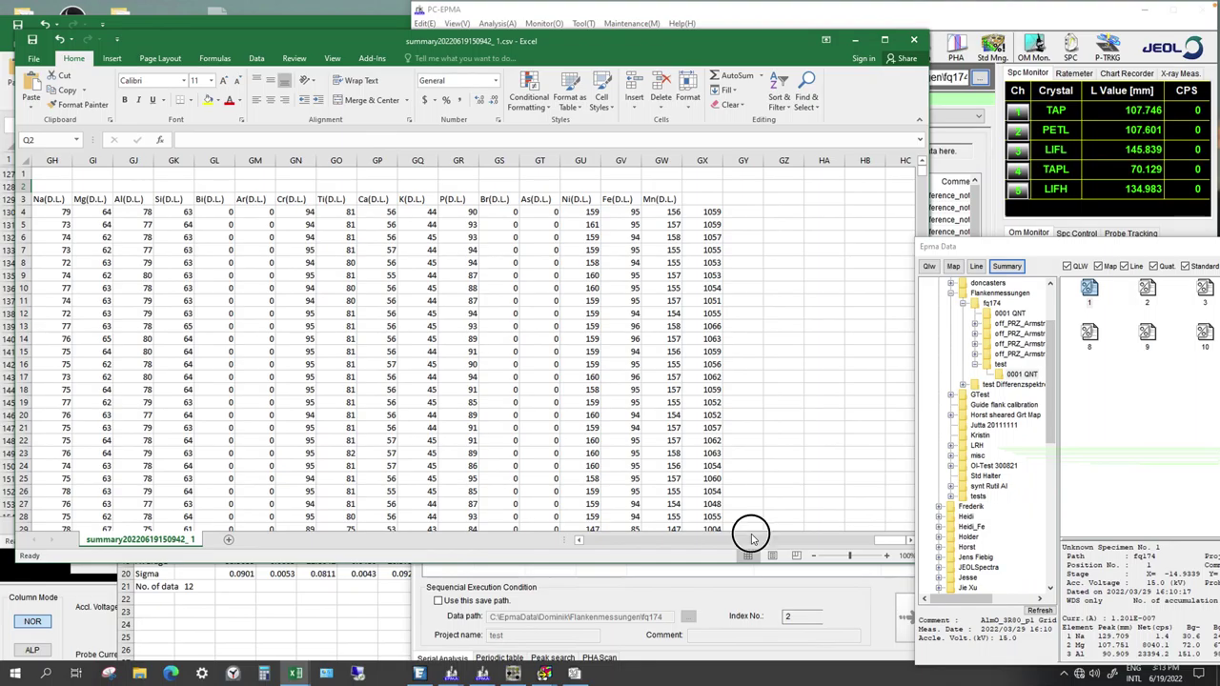
{"action": "left_click", "coordinate": [749, 543]}
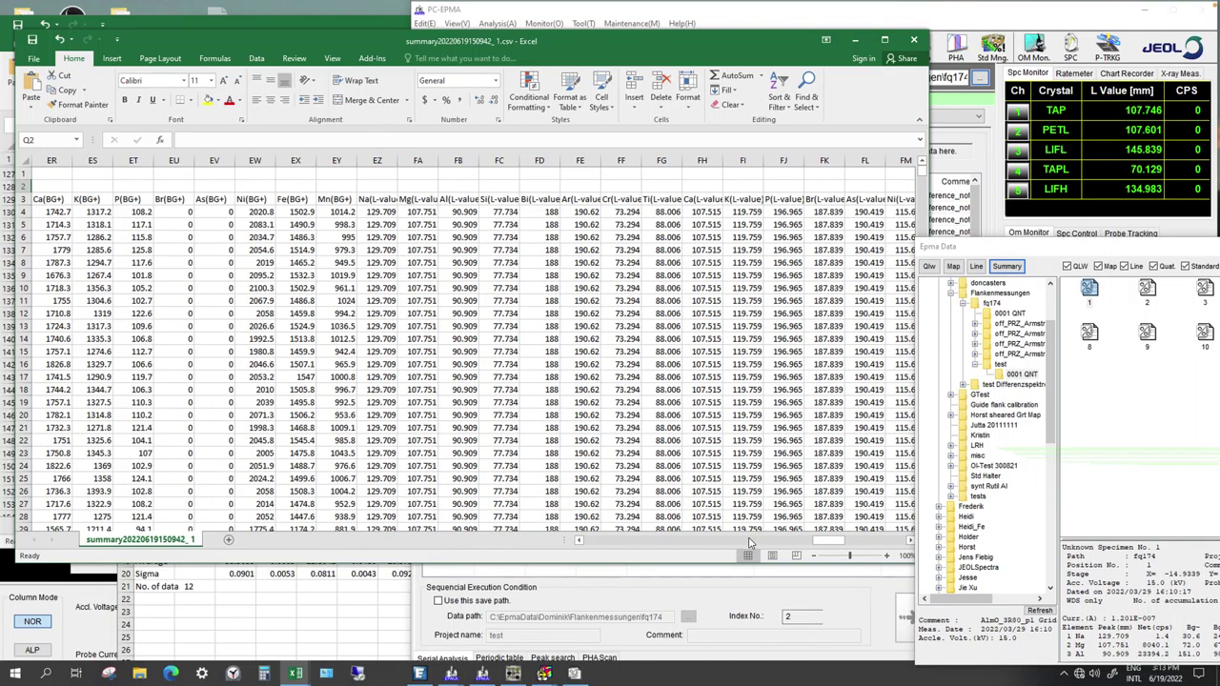
{"action": "left_click", "coordinate": [749, 543]}
{"action": "left_click", "coordinate": [671, 543]}
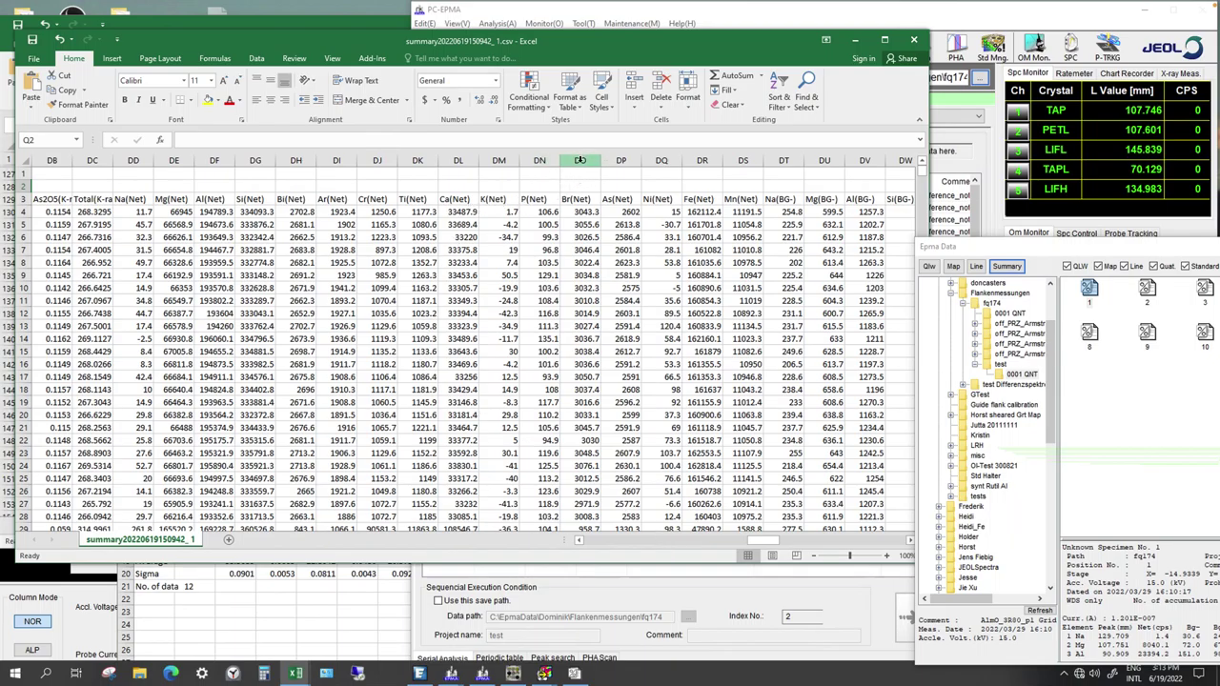
{"action": "left_click_drag", "start_coordinate": [579, 160], "coordinate": [620, 158]}
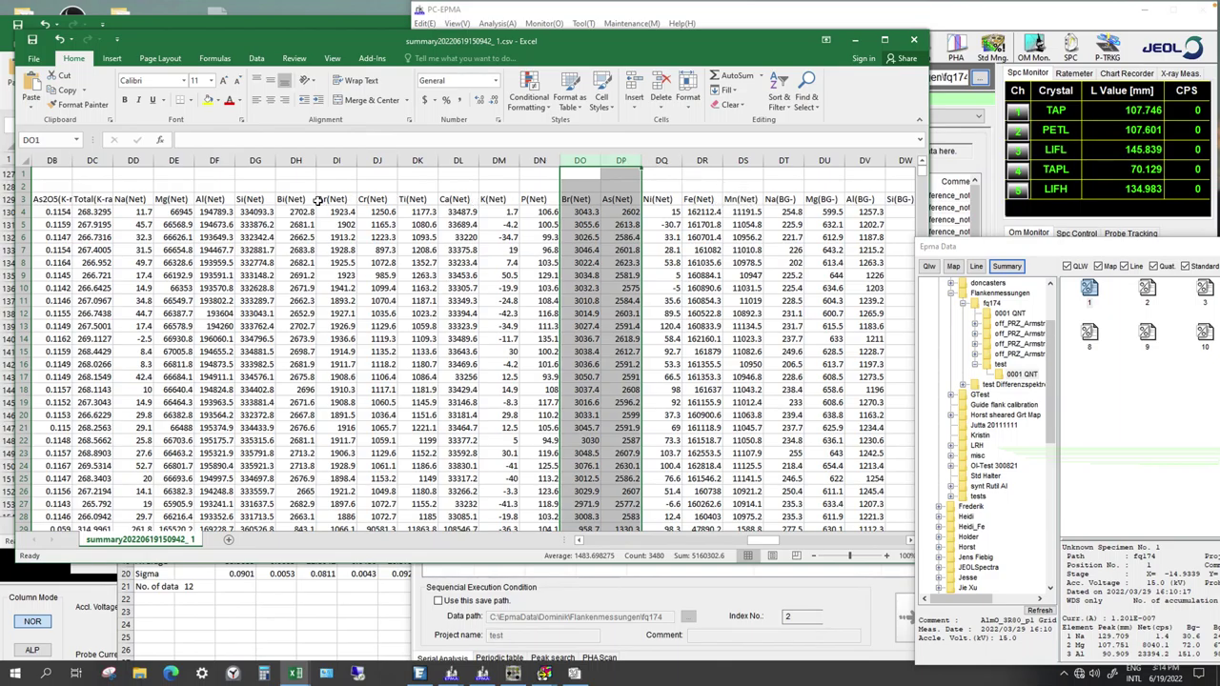
{"action": "left_click_drag", "start_coordinate": [297, 160], "coordinate": [337, 160]}
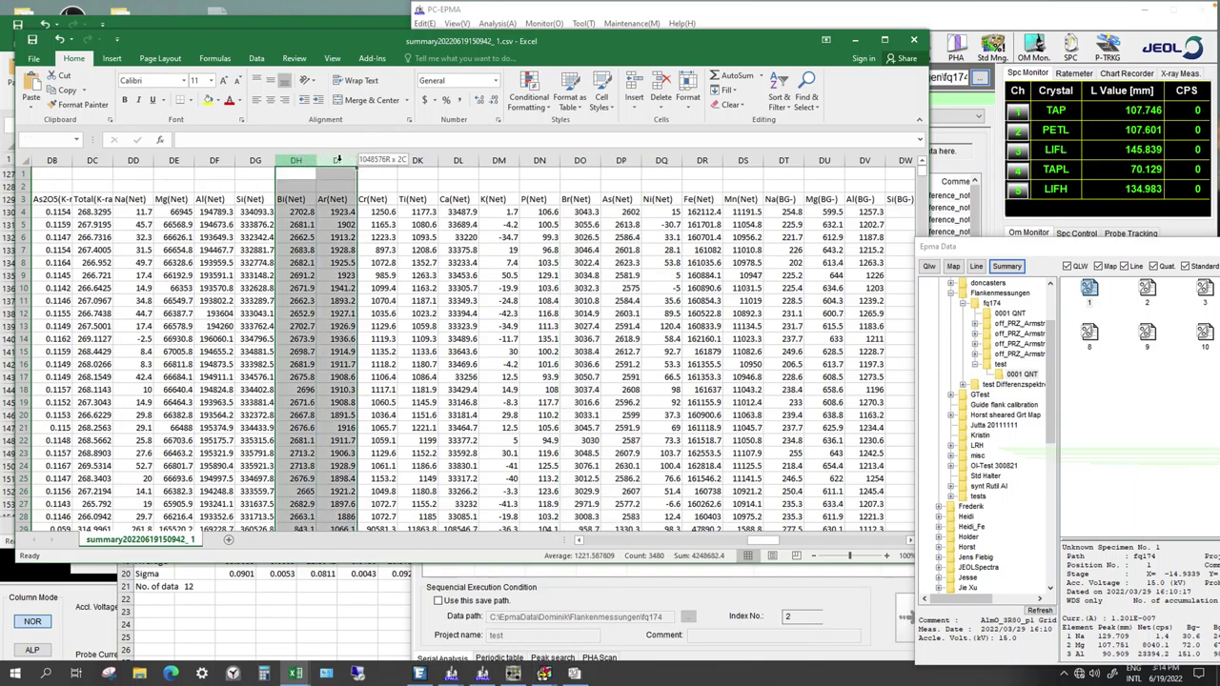
{"action": "key", "text": "ctrl+c"}
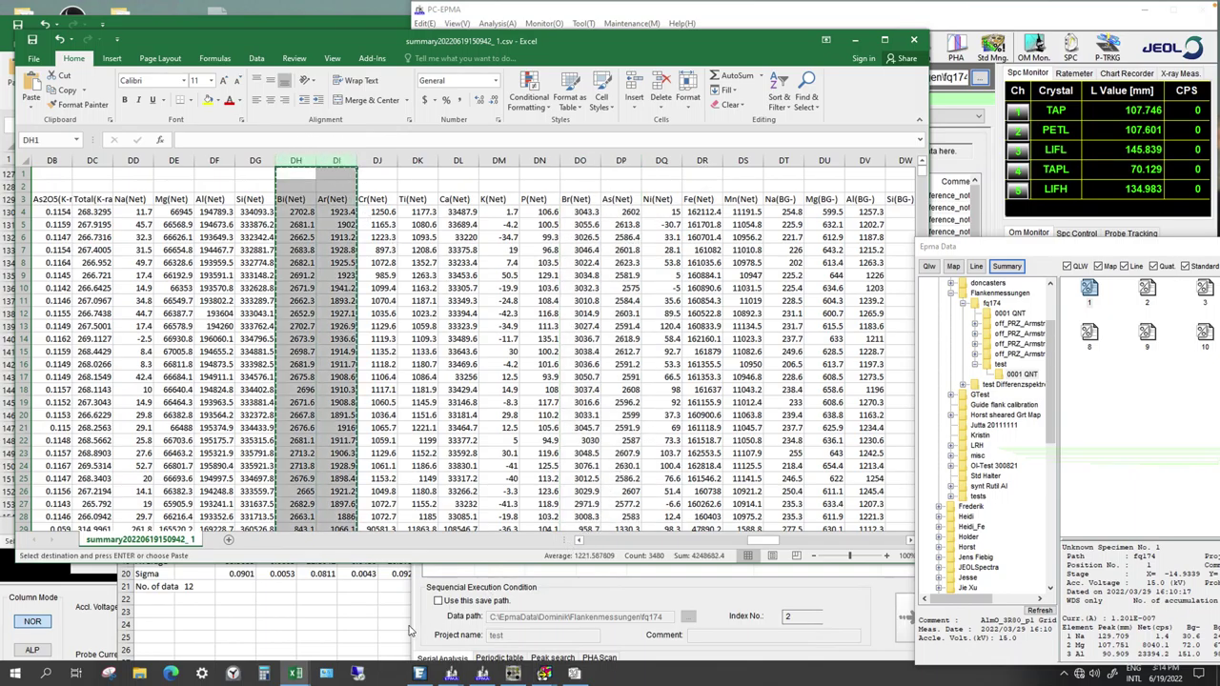
{"action": "mouse_move", "coordinate": [295, 673]}
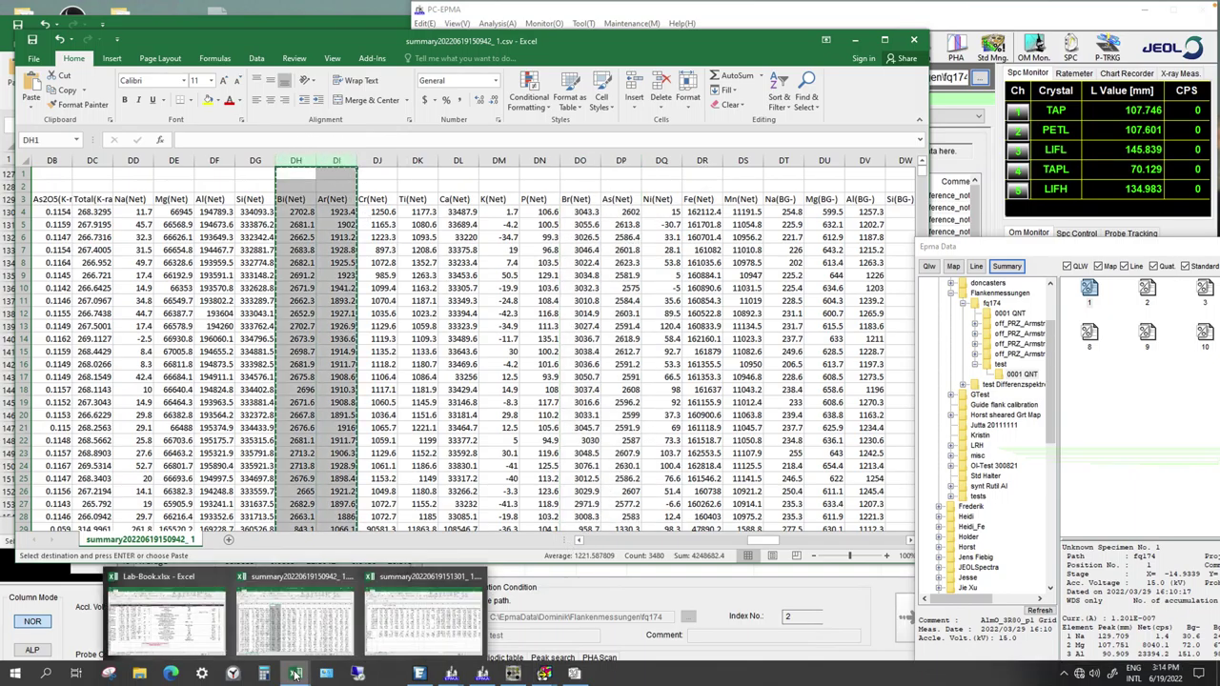
{"action": "left_click", "coordinate": [395, 641]}
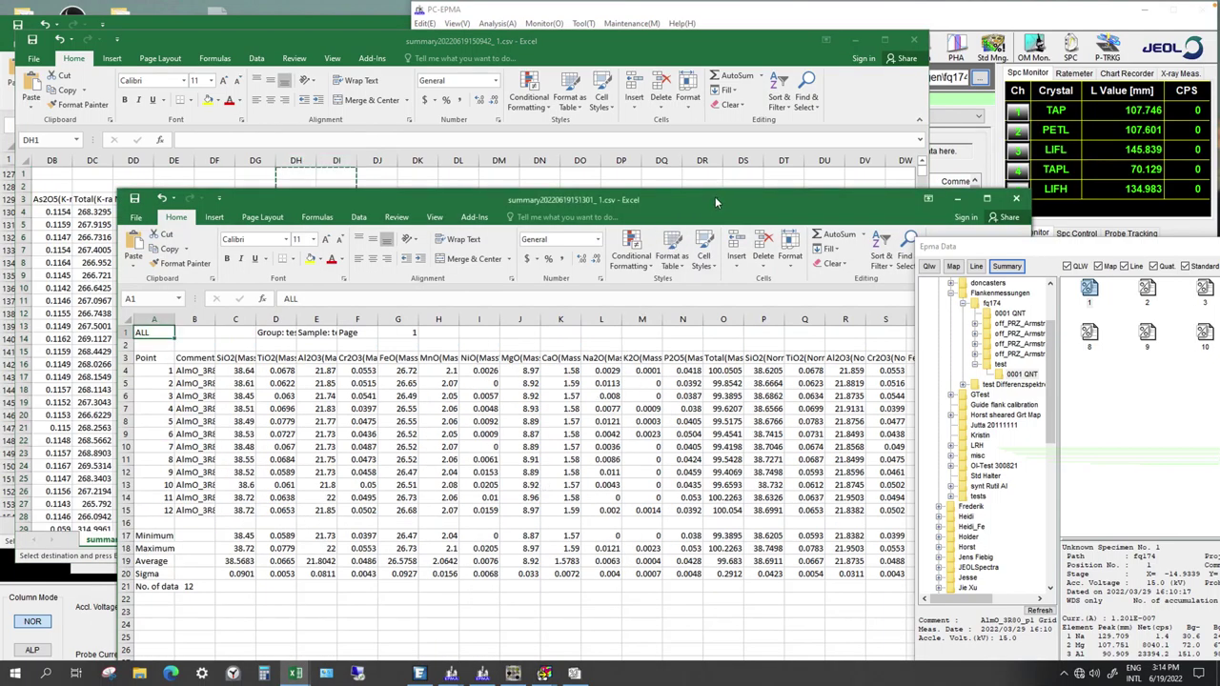
{"action": "left_click_drag", "start_coordinate": [654, 201], "coordinate": [576, 218]}
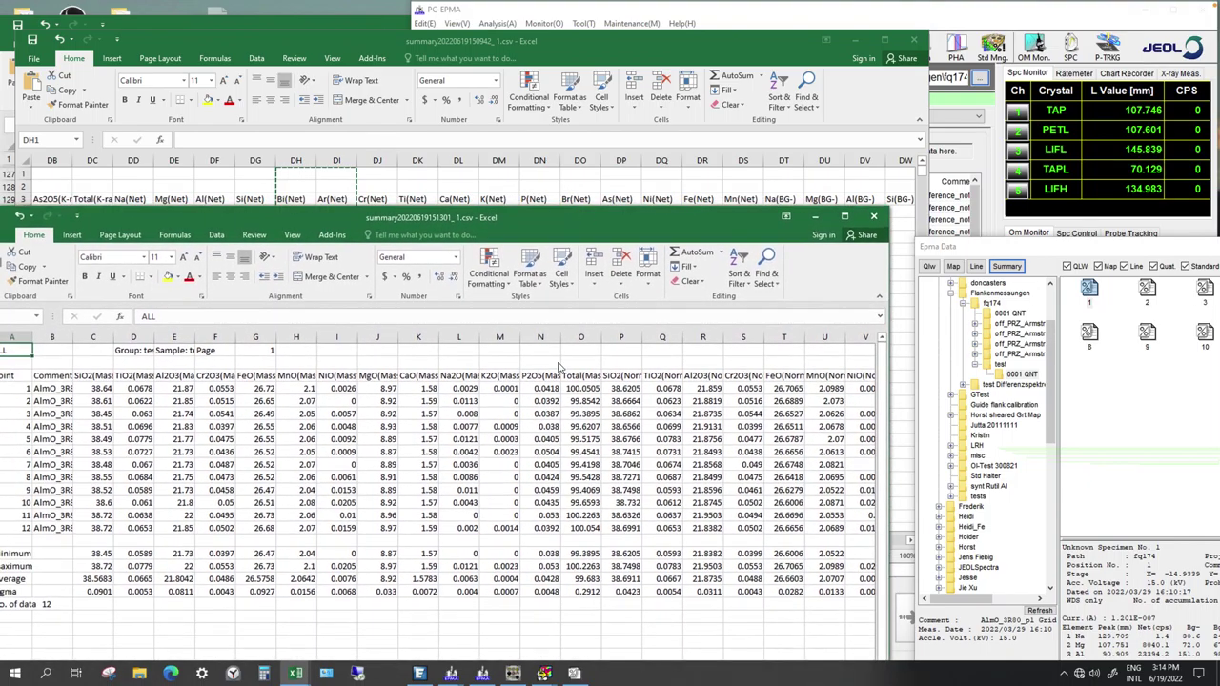
{"action": "left_click", "coordinate": [598, 412]}
{"action": "left_click_drag", "start_coordinate": [729, 215], "coordinate": [752, 122]}
{"action": "left_click_drag", "start_coordinate": [599, 625], "coordinate": [890, 622]}
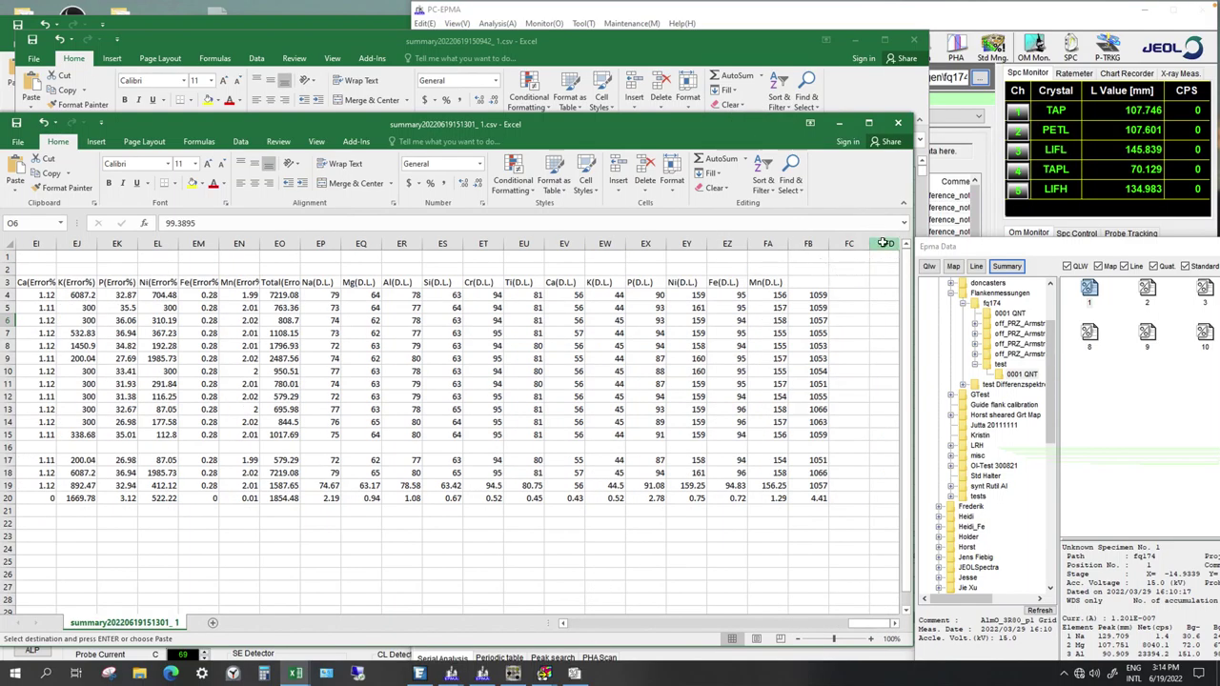
{"action": "left_click", "coordinate": [873, 245]}
{"action": "key", "text": "ctrl+v"}
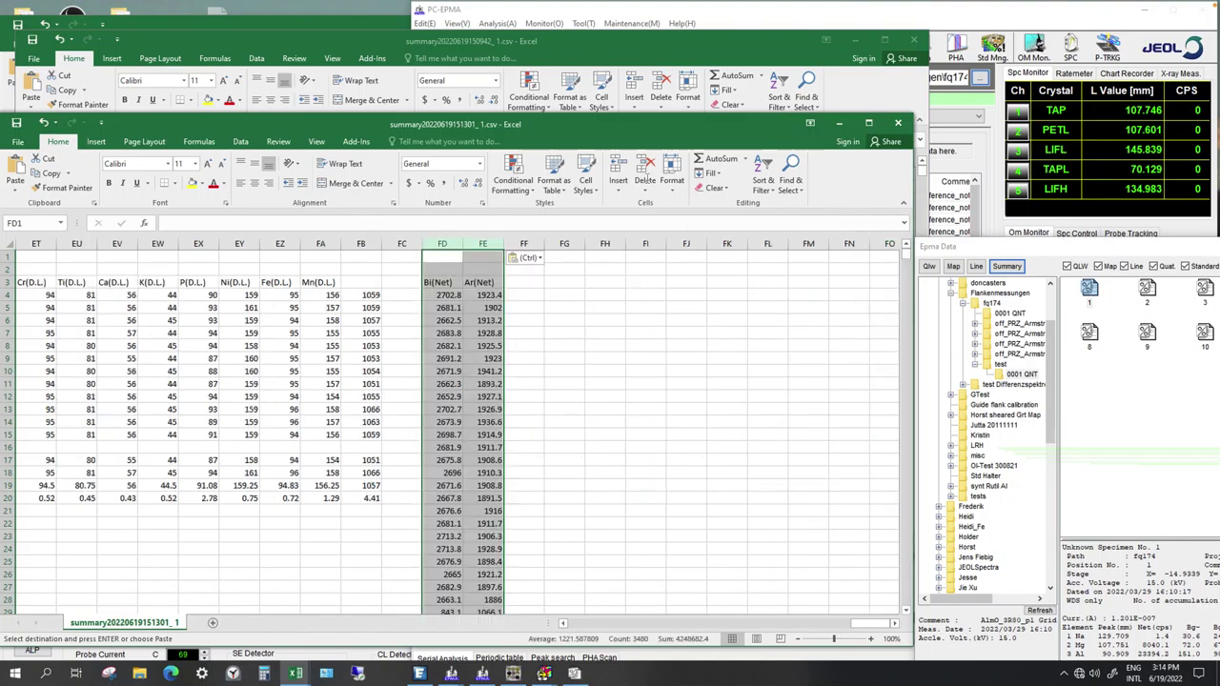
{"action": "left_click_drag", "start_coordinate": [604, 124], "coordinate": [819, 120]}
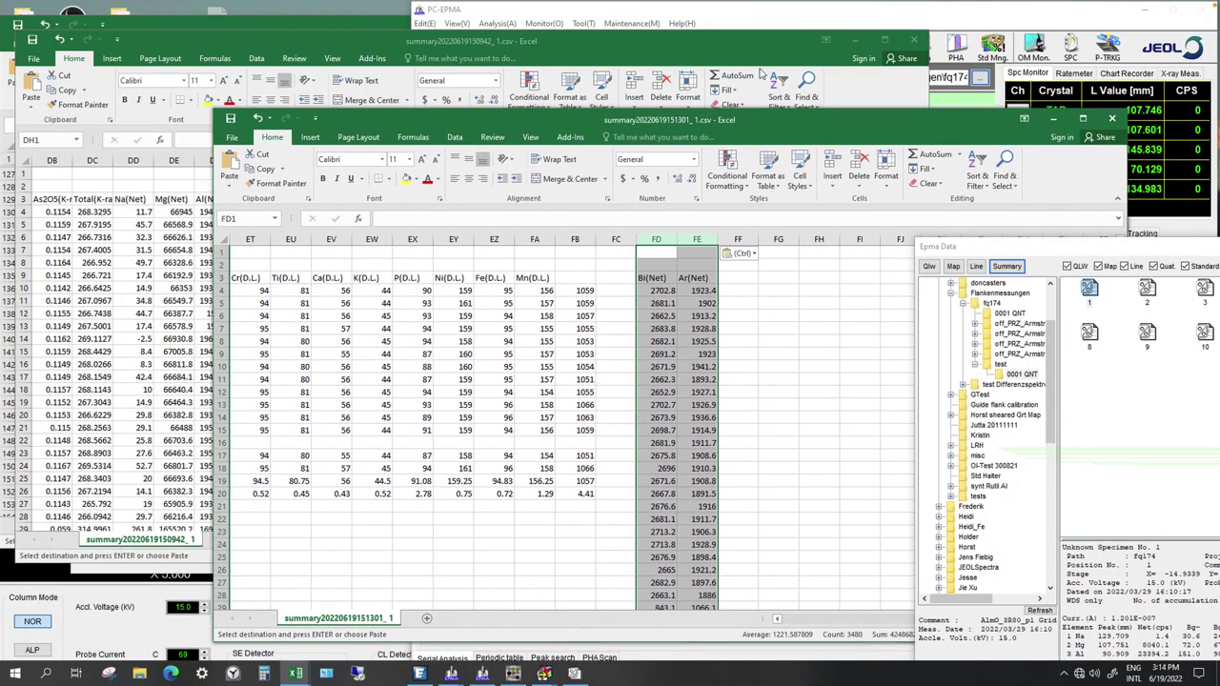
{"action": "left_click", "coordinate": [719, 39]}
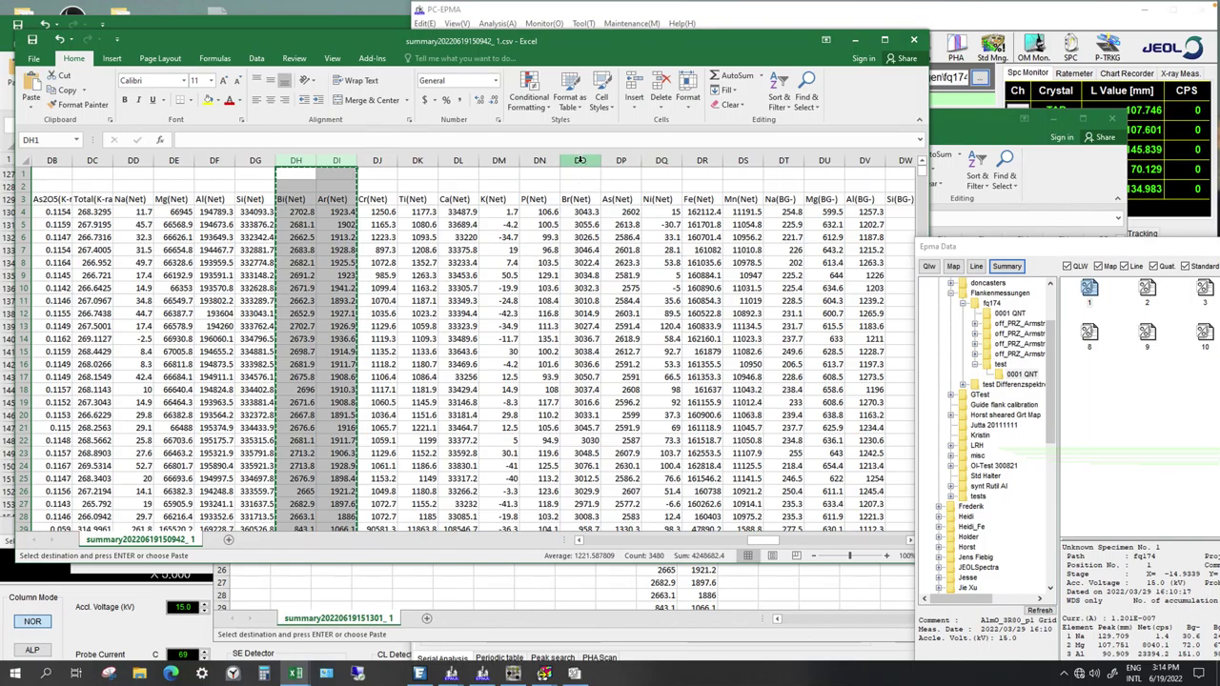
{"action": "left_click_drag", "start_coordinate": [581, 161], "coordinate": [621, 160]}
{"action": "key", "text": "ctrl+c"}
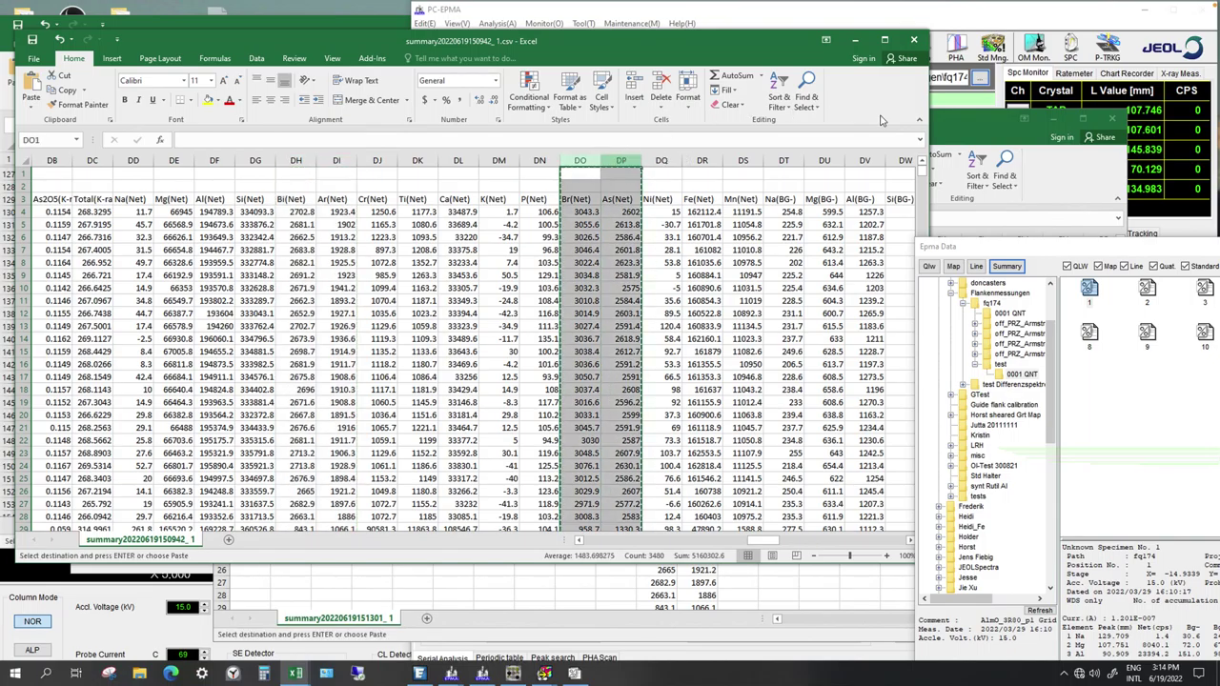
{"action": "left_click", "coordinate": [958, 119]}
{"action": "left_click_drag", "start_coordinate": [958, 119], "coordinate": [869, 119]}
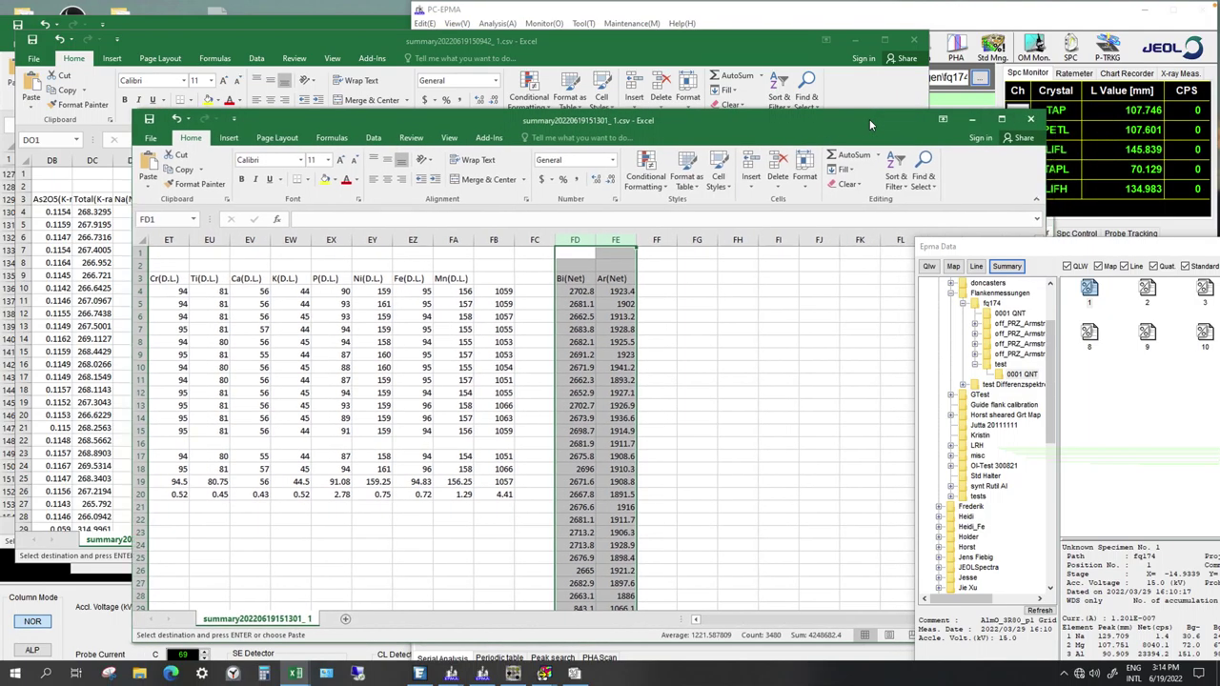
{"action": "left_click", "coordinate": [647, 253]}
{"action": "key", "text": "ctrl+v"}
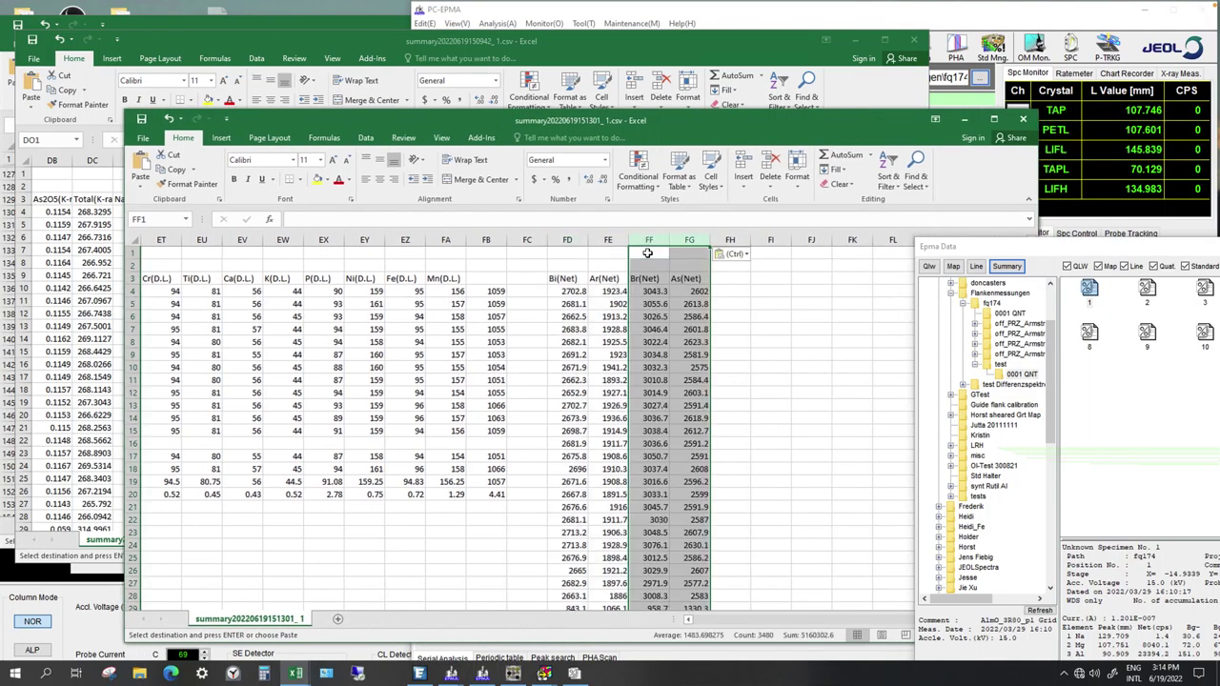
{"action": "left_click", "coordinate": [913, 41]}
{"action": "left_click", "coordinate": [616, 379]}
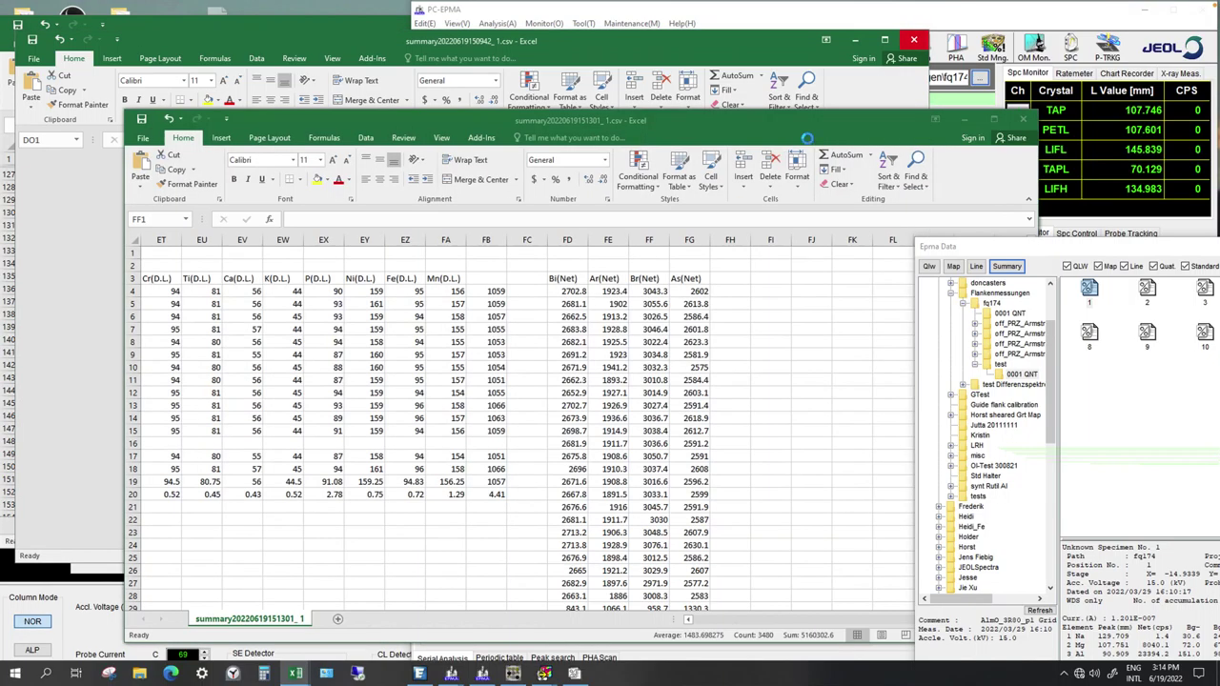
{"action": "left_click_drag", "start_coordinate": [831, 117], "coordinate": [829, 72]}
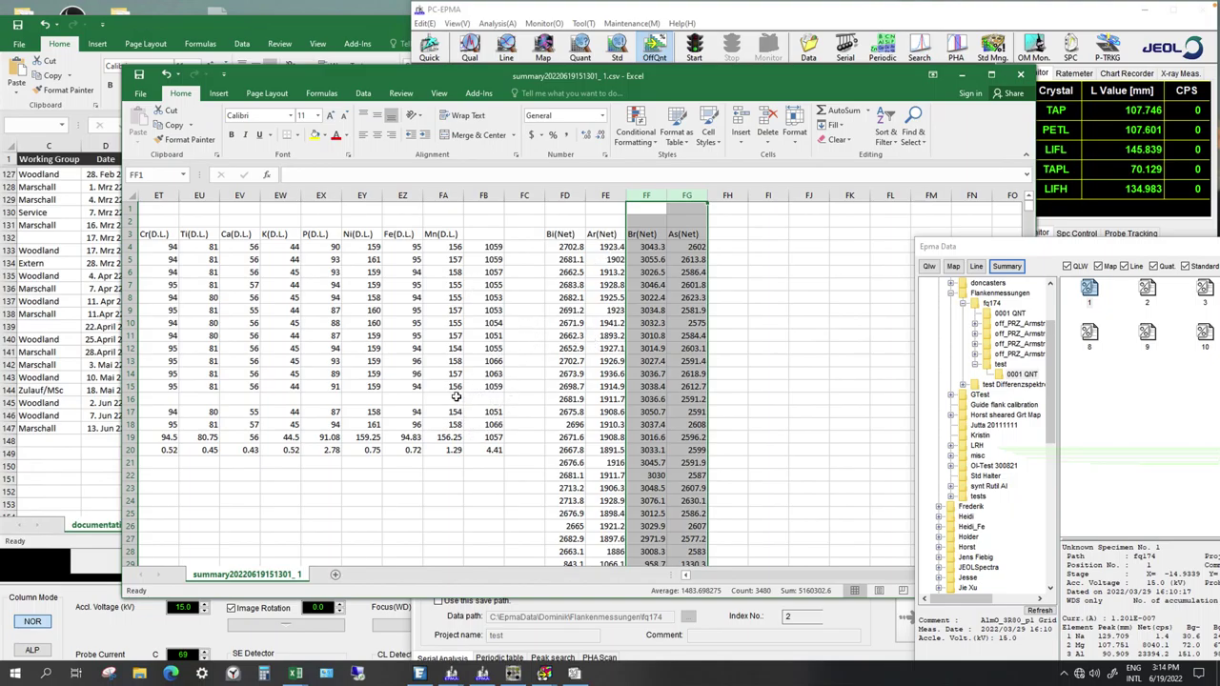
{"action": "left_click_drag", "start_coordinate": [373, 299], "coordinate": [468, 349]}
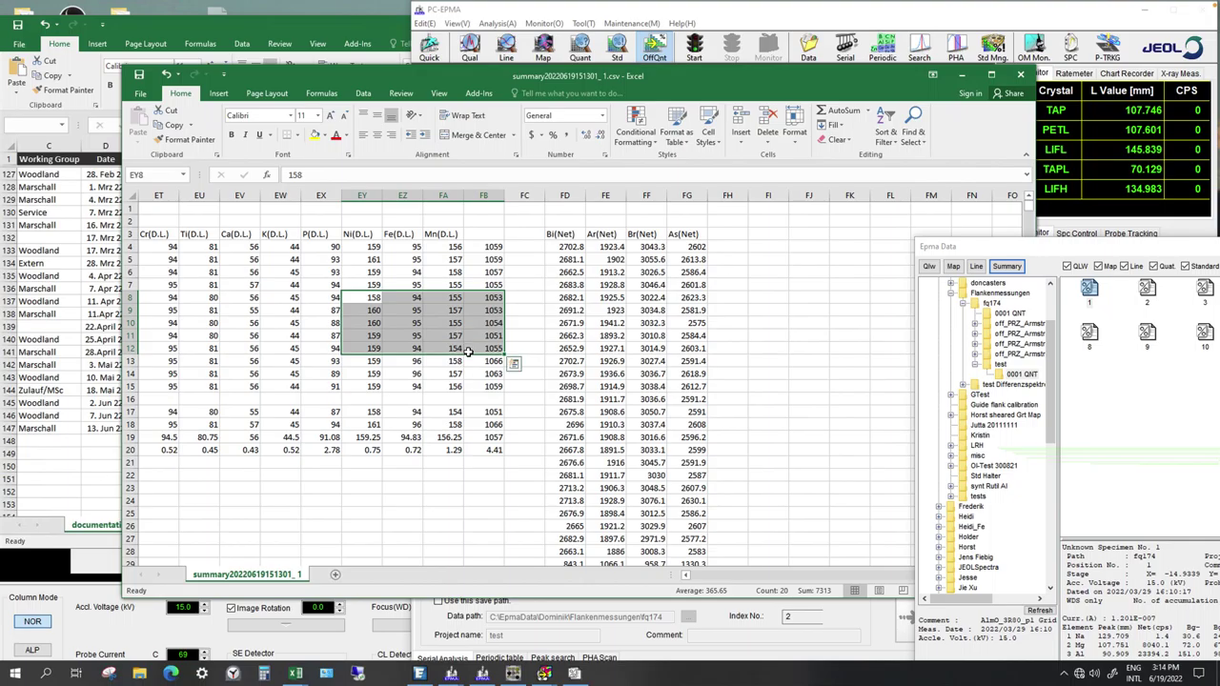
{"action": "left_click_drag", "start_coordinate": [470, 247], "coordinate": [583, 458]}
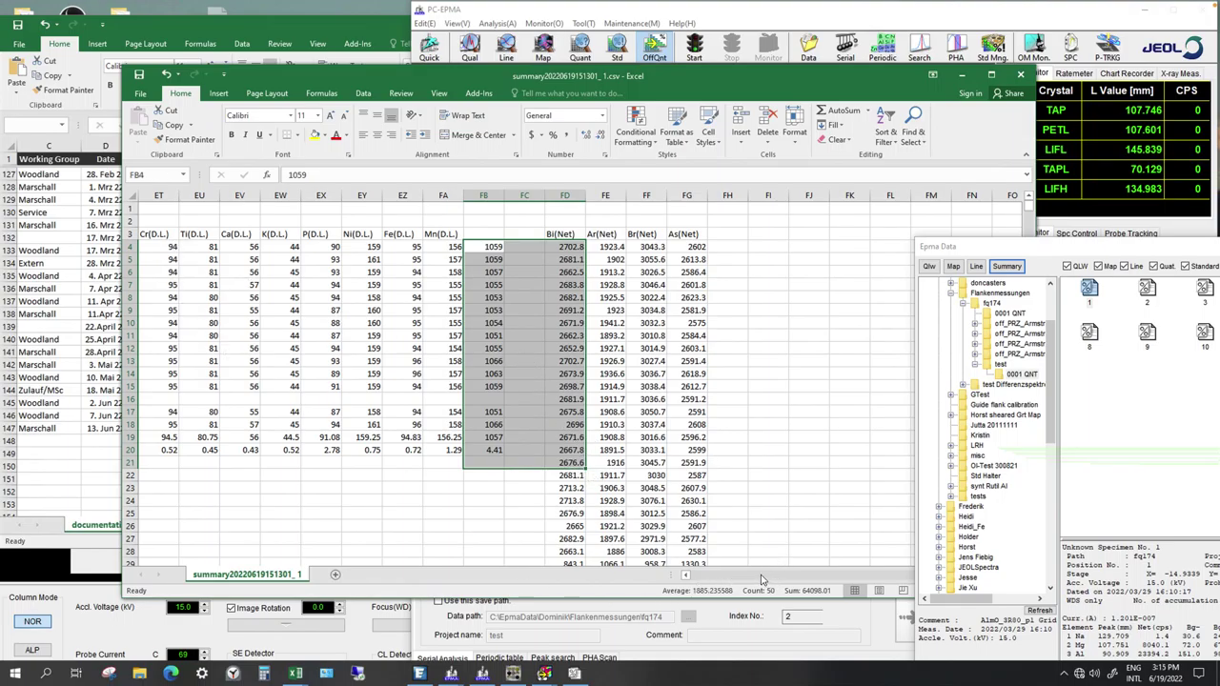
{"action": "left_click_drag", "start_coordinate": [721, 580], "coordinate": [687, 578]}
{"action": "left_click_drag", "start_coordinate": [129, 220], "coordinate": [129, 207]}
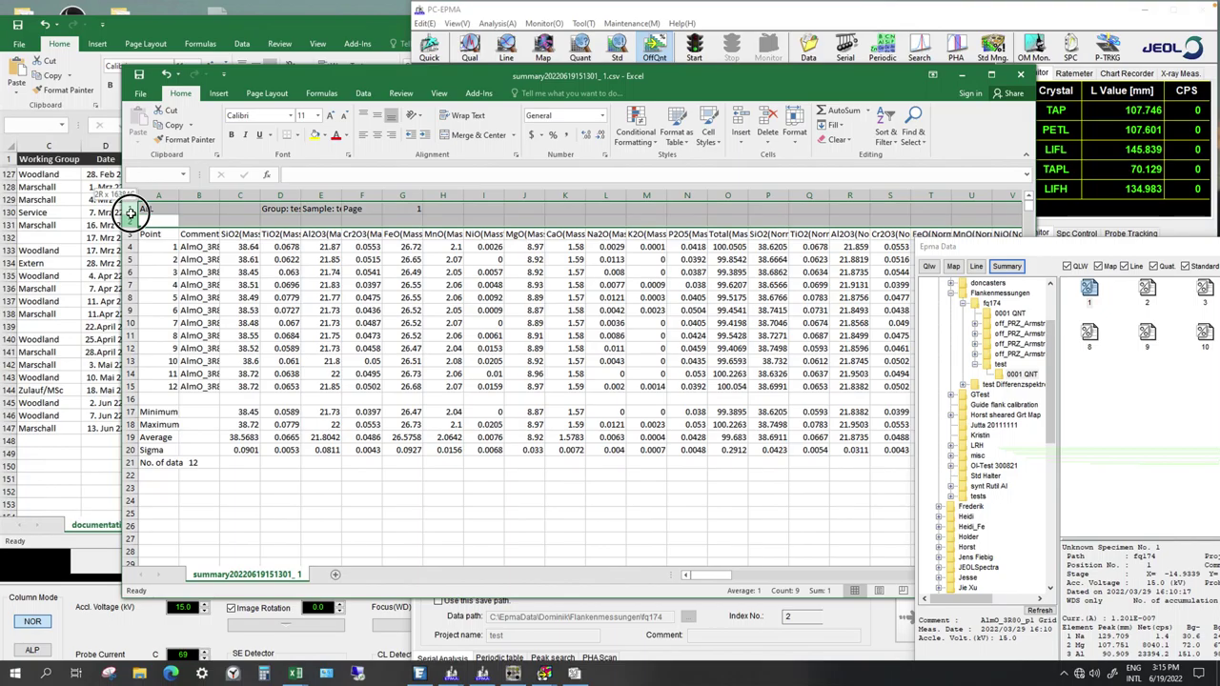
{"action": "right_click", "coordinate": [132, 208]}
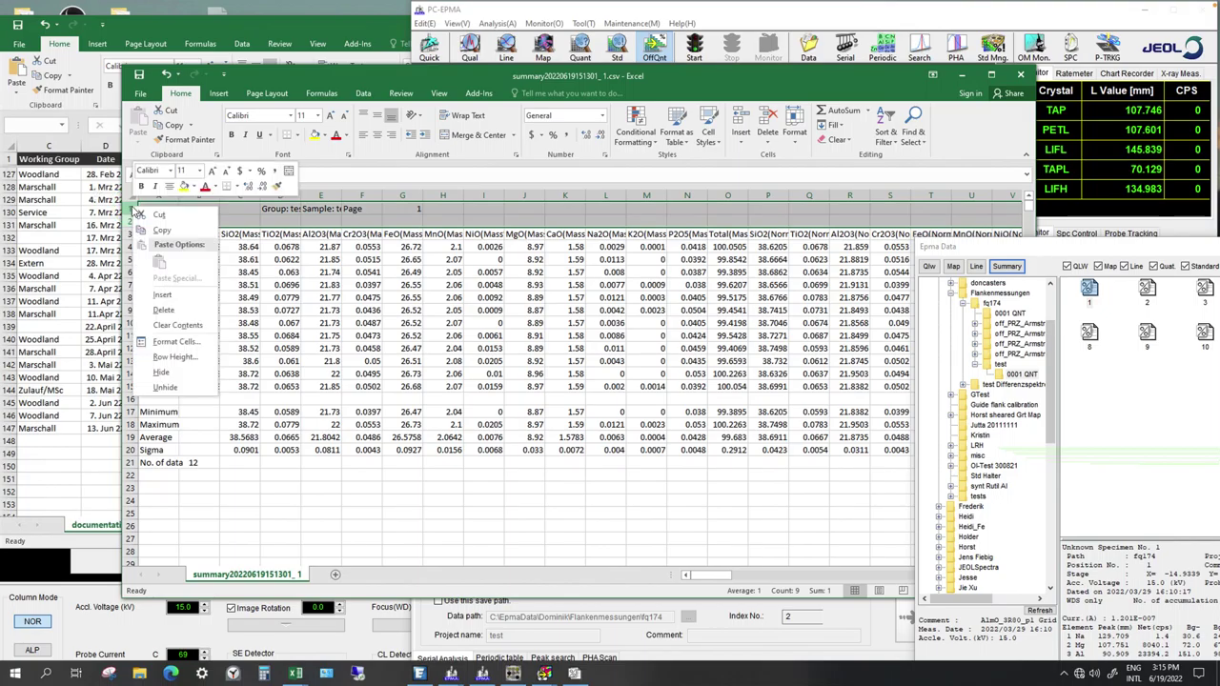
{"action": "left_click", "coordinate": [164, 310]}
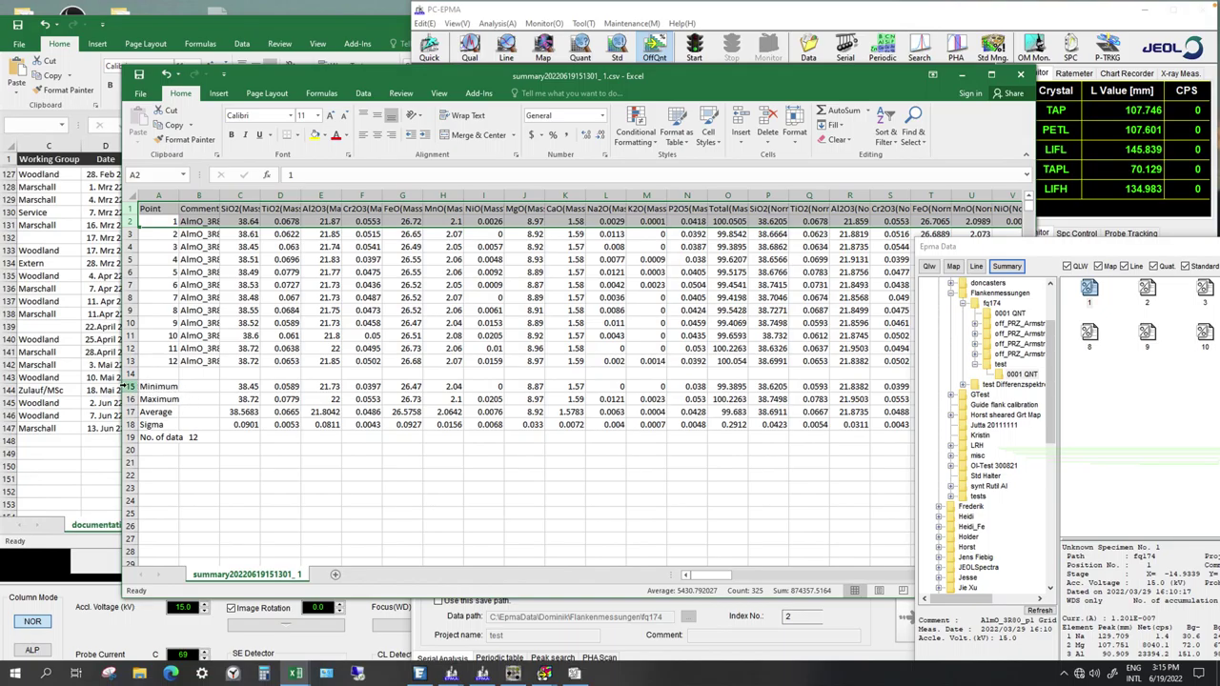
- Delete rows 14 to 21 holding the Minimum, Maximum, Average, Sigma and No. of data entries
{"action": "left_click_drag", "start_coordinate": [130, 386], "coordinate": [132, 434]}
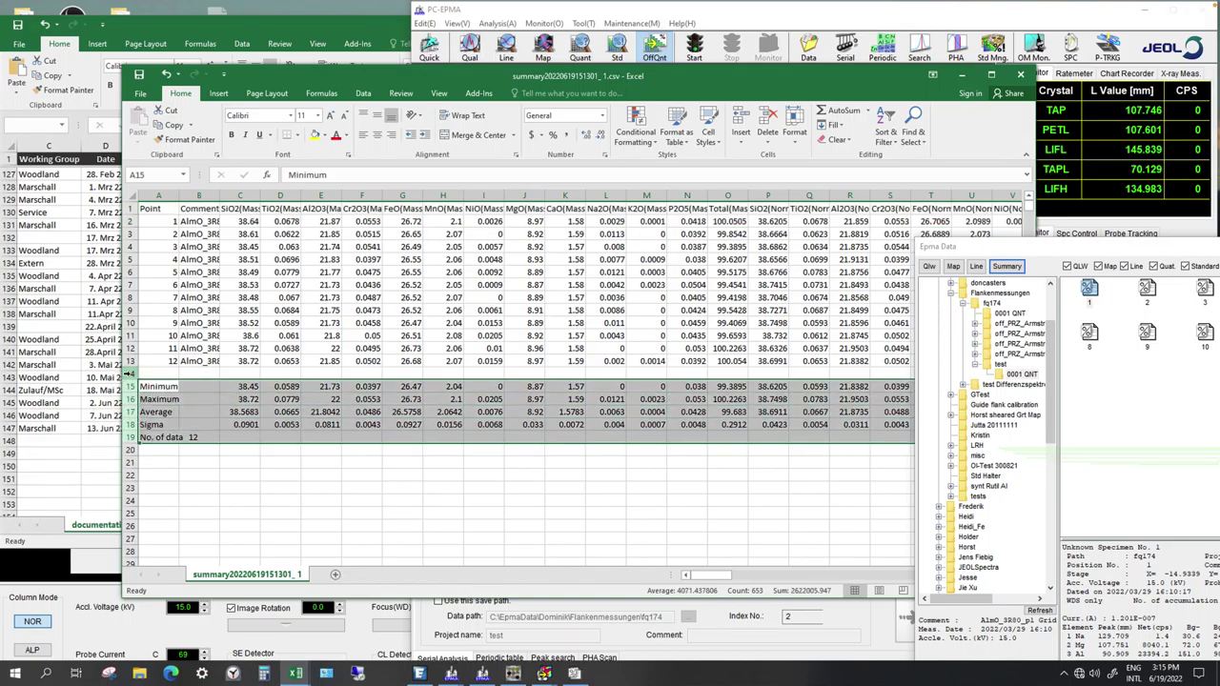
{"action": "left_click_drag", "start_coordinate": [130, 374], "coordinate": [136, 453]}
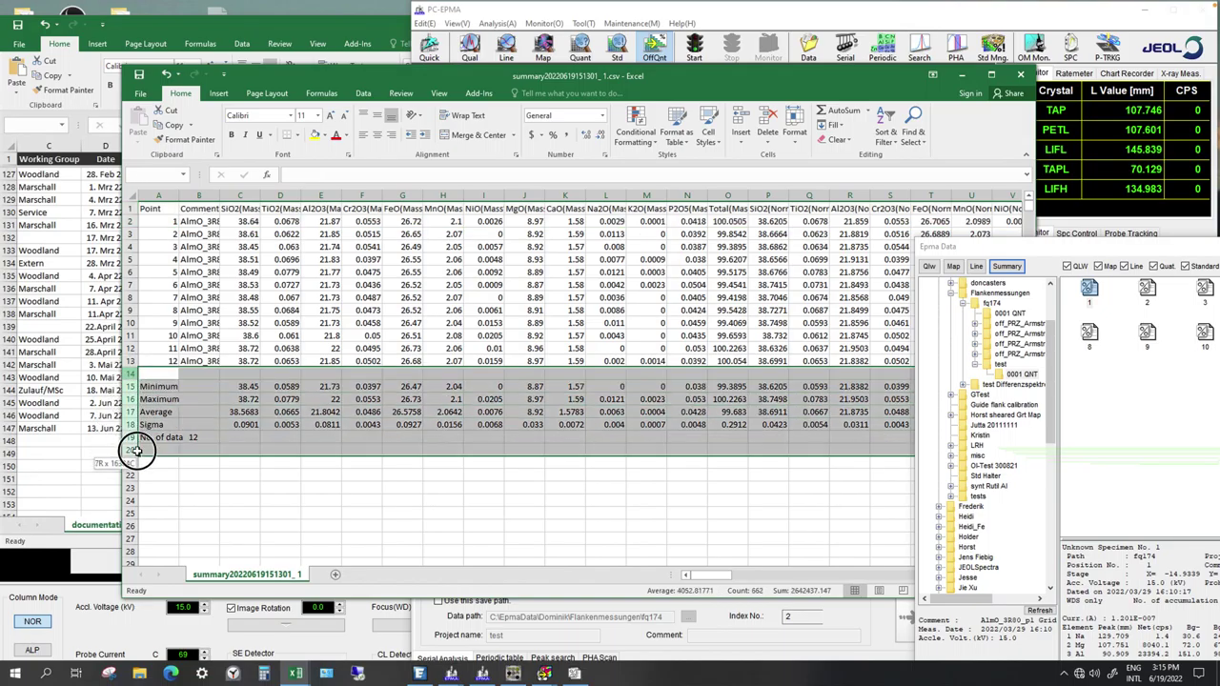
{"action": "left_click", "coordinate": [249, 399]}
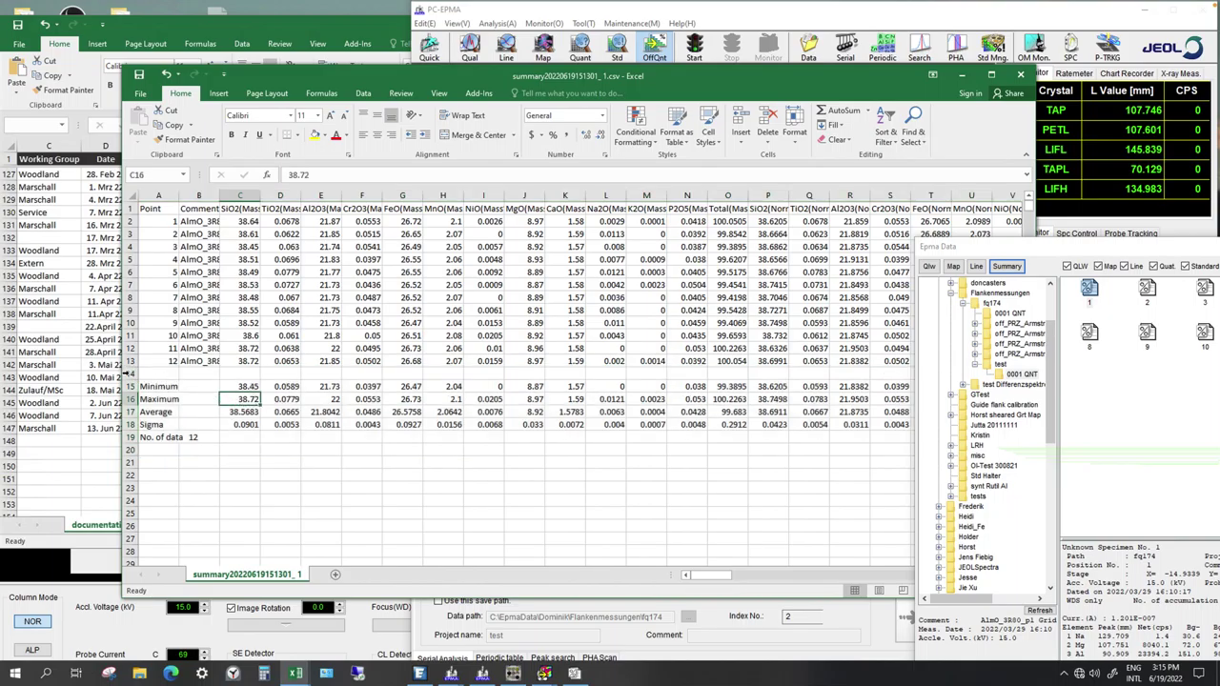
{"action": "left_click_drag", "start_coordinate": [131, 374], "coordinate": [136, 467]}
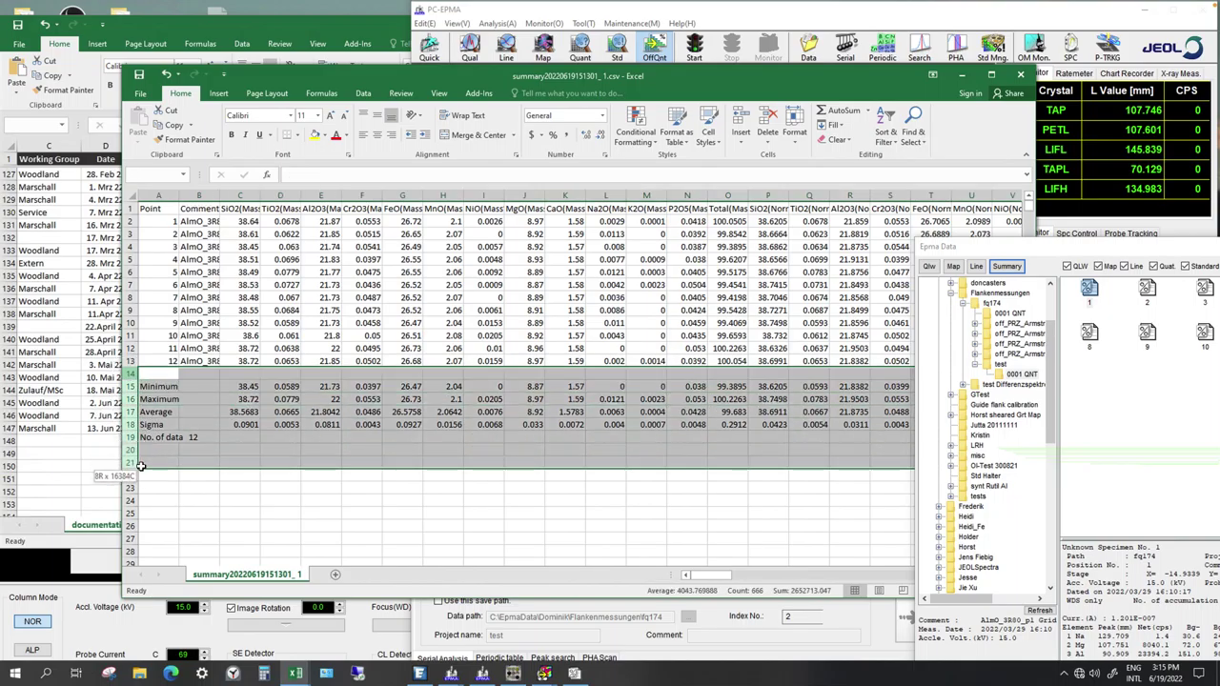
{"action": "left_click", "coordinate": [218, 448]}
{"action": "left_click_drag", "start_coordinate": [134, 373], "coordinate": [138, 464]}
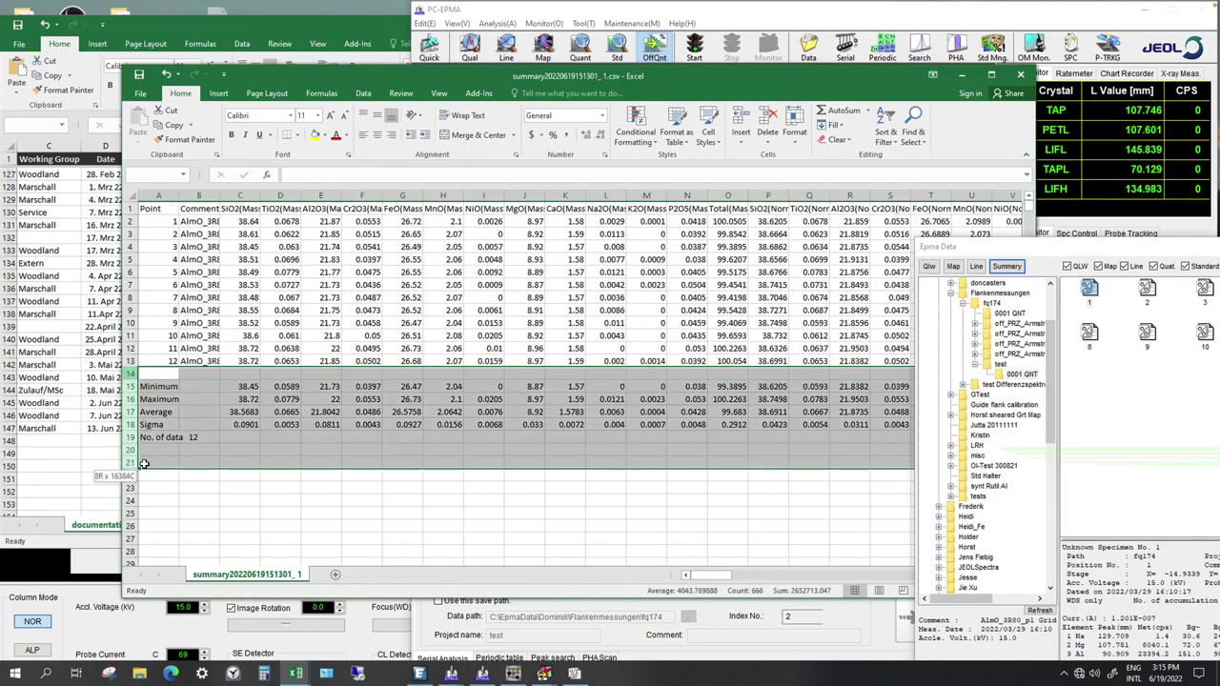
{"action": "right_click", "coordinate": [129, 398]}
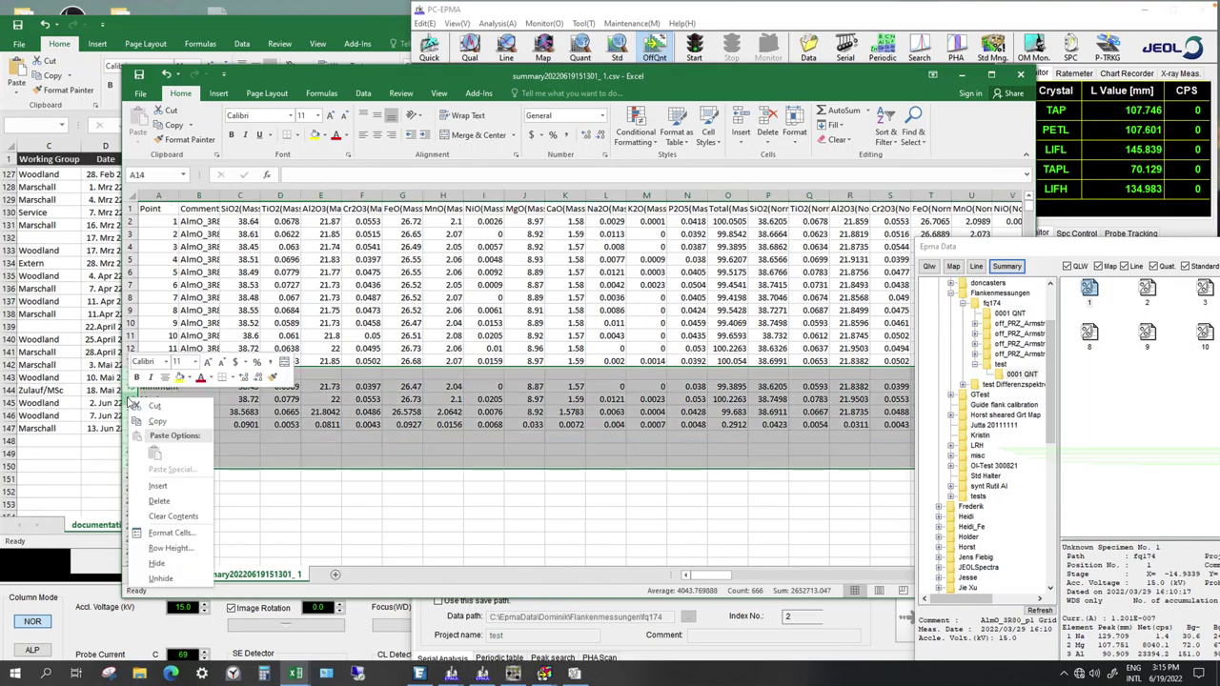
{"action": "left_click", "coordinate": [170, 501]}
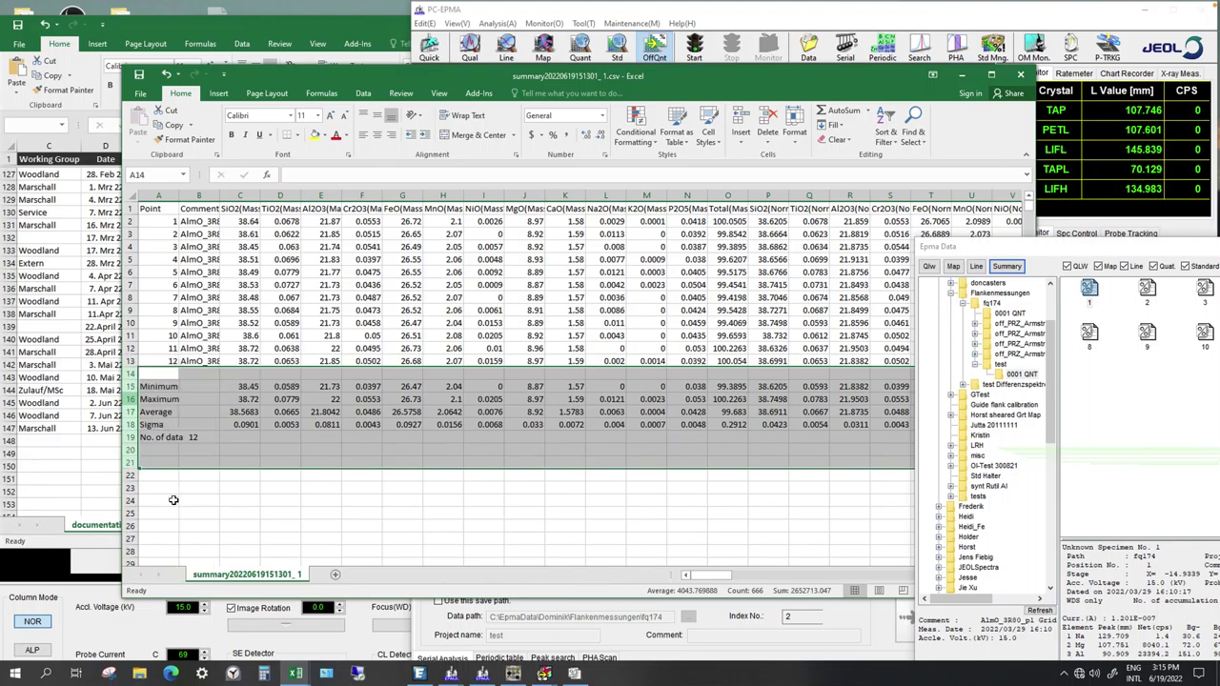
{"action": "left_click", "coordinate": [294, 397]}
- Dock the Epma Data window back into PC-EPMA and check the net intensity columns below row 13 in the workbook
{"action": "left_click_drag", "start_coordinate": [710, 575], "coordinate": [1003, 562]}
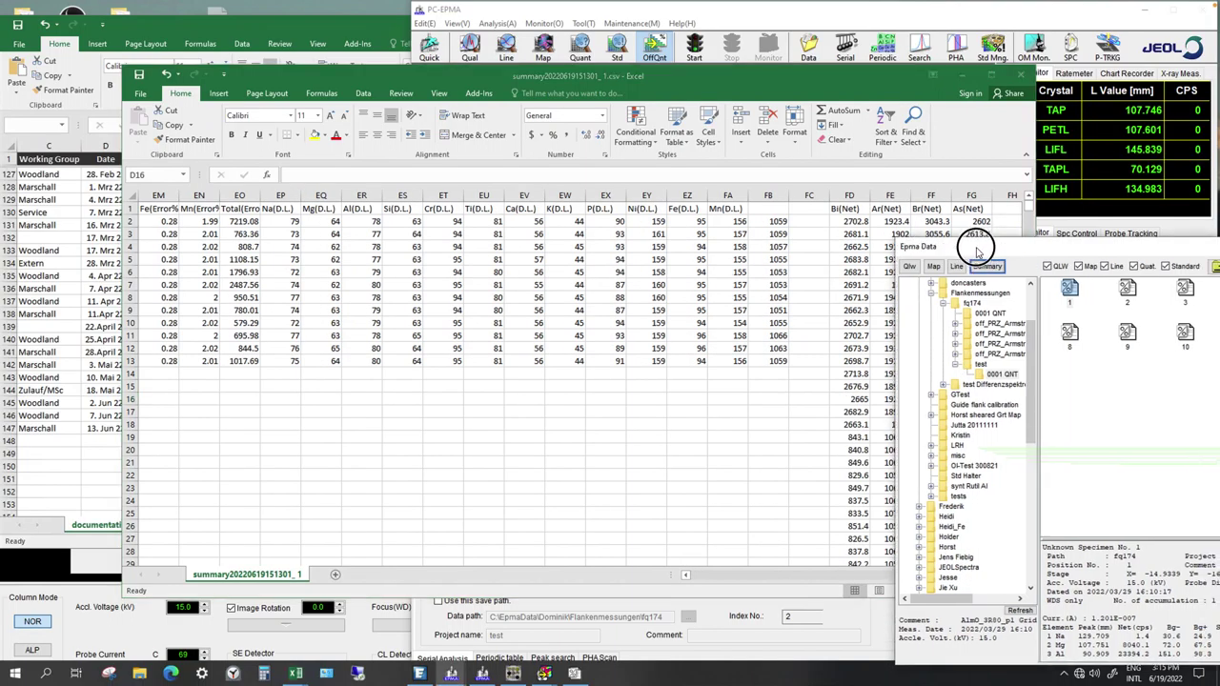
{"action": "left_click_drag", "start_coordinate": [977, 251], "coordinate": [585, 303]}
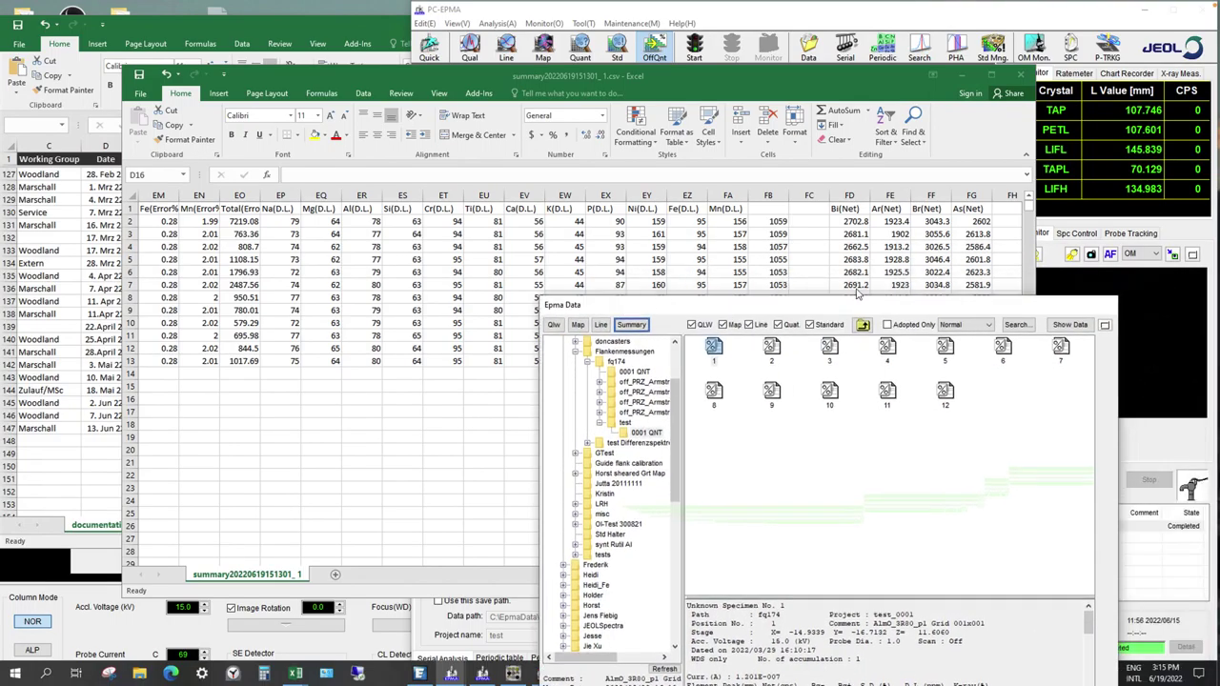
{"action": "left_click", "coordinate": [1107, 326]}
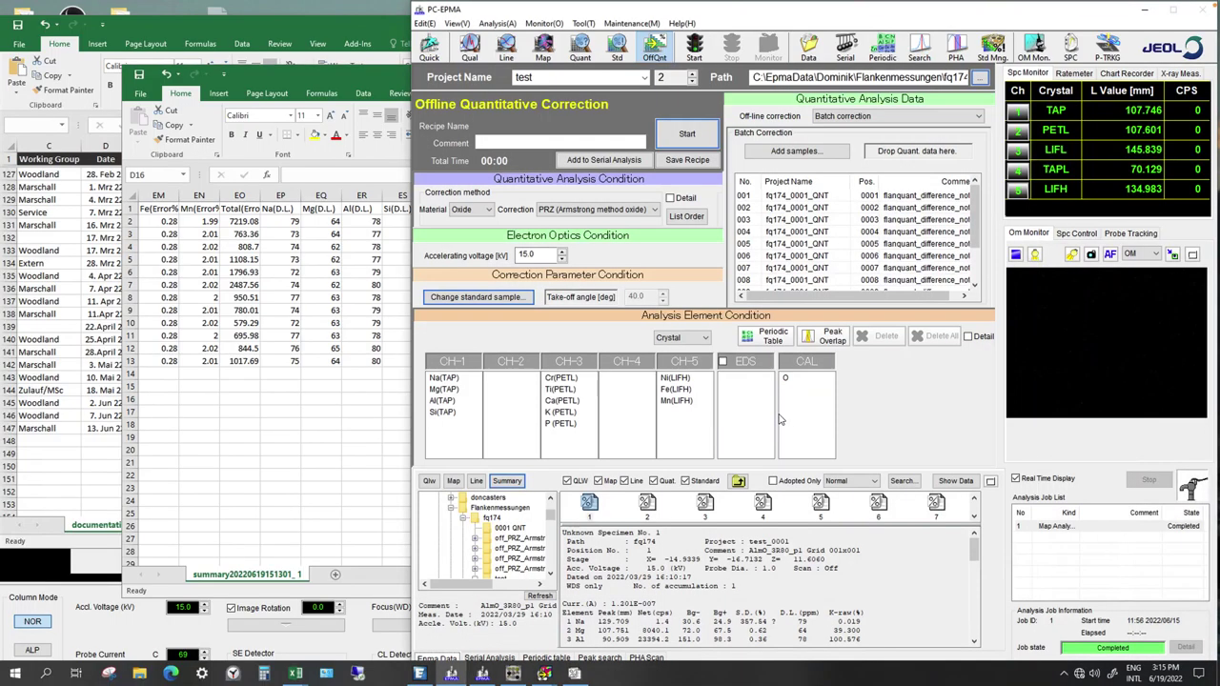
{"action": "left_click", "coordinate": [385, 431]}
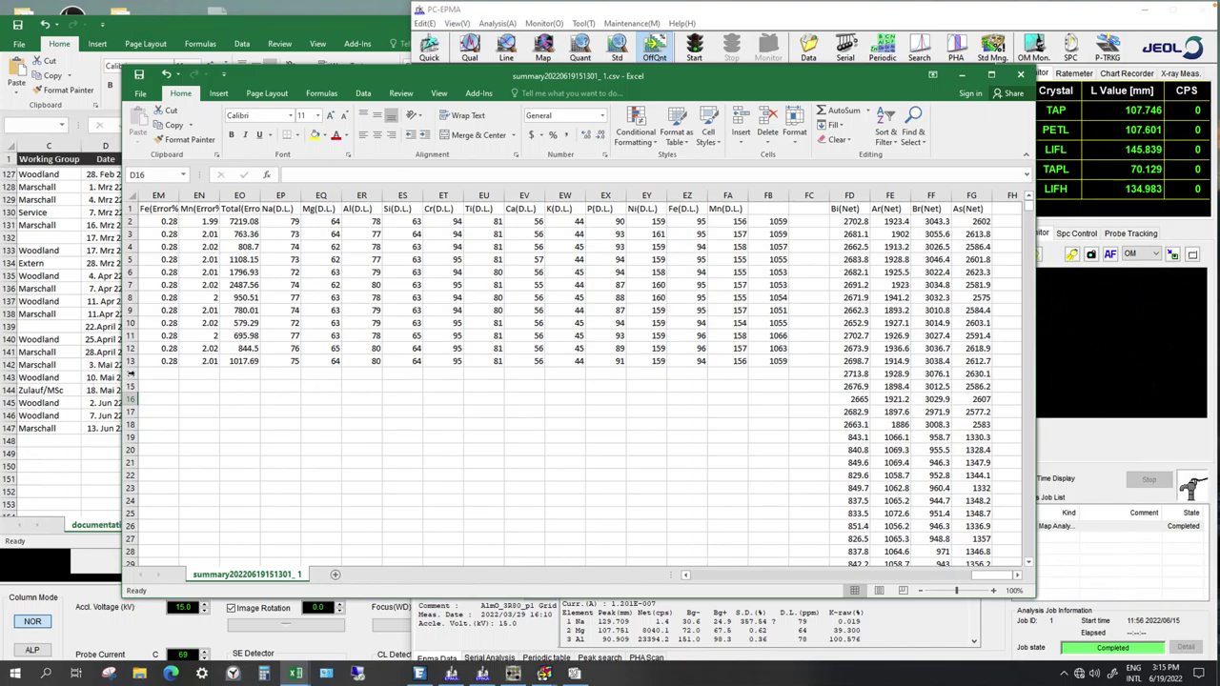
{"action": "left_click_drag", "start_coordinate": [131, 373], "coordinate": [134, 437]}
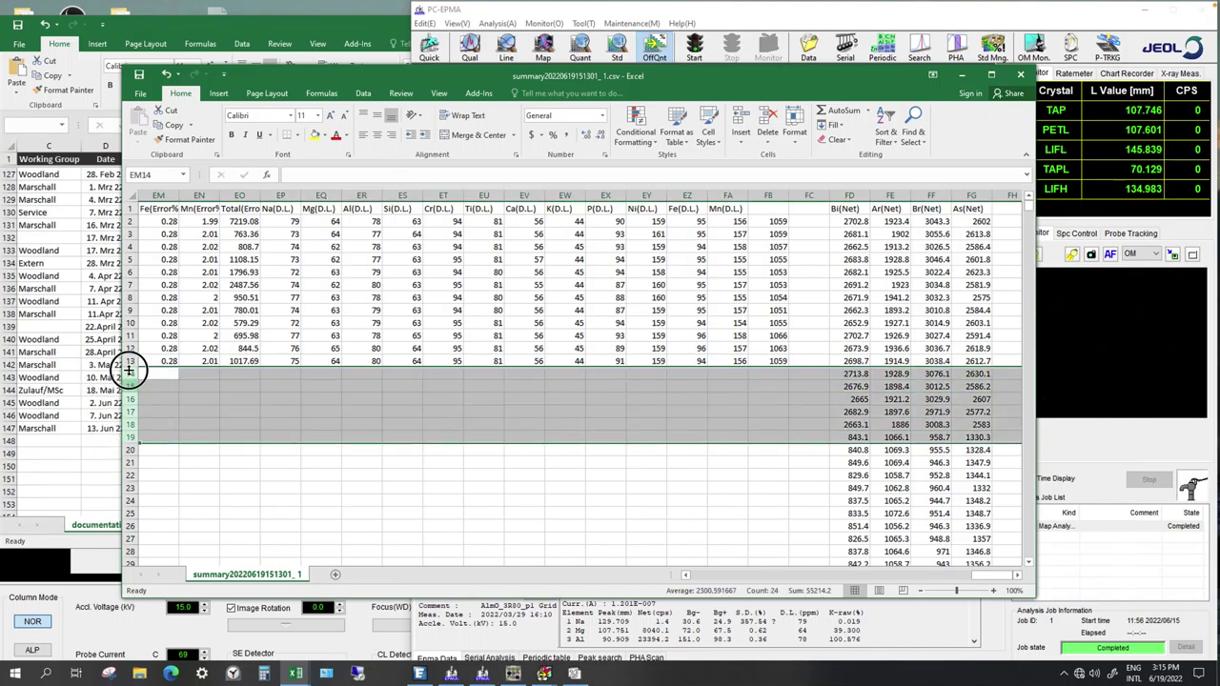
{"action": "left_click", "coordinate": [130, 372]}
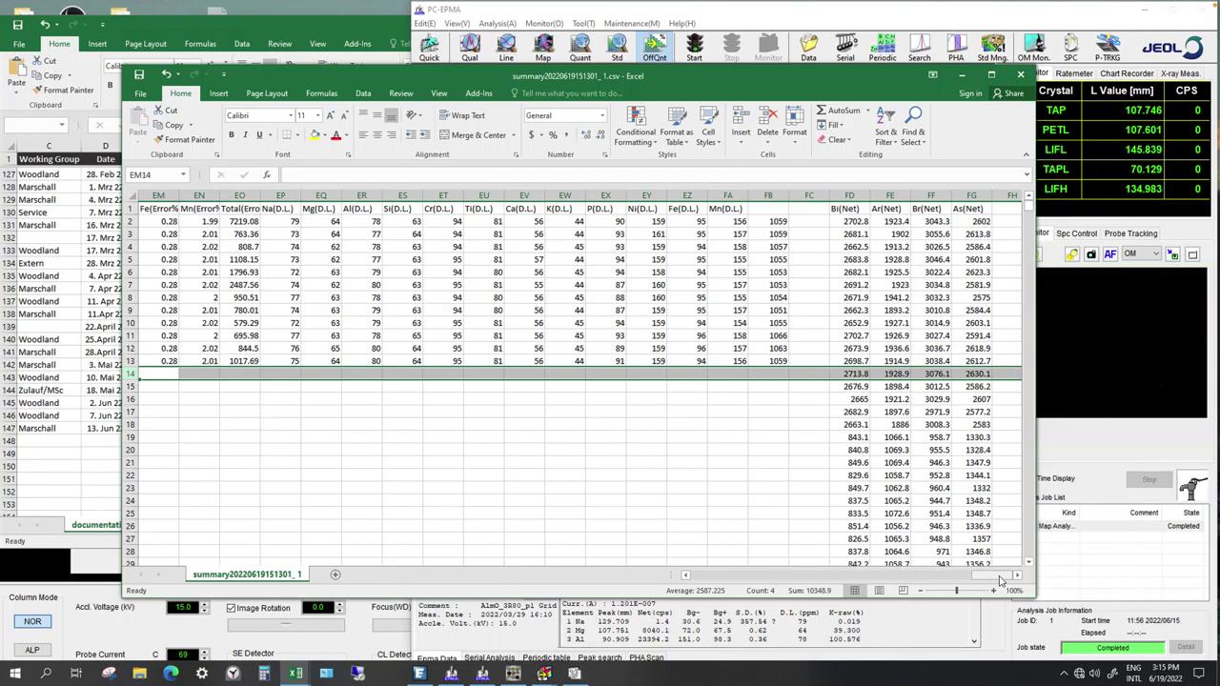
- Insert a new column C before the SiO2(Mass%) column and give it the header Inspected
{"action": "left_click_drag", "start_coordinate": [992, 575], "coordinate": [619, 588]}
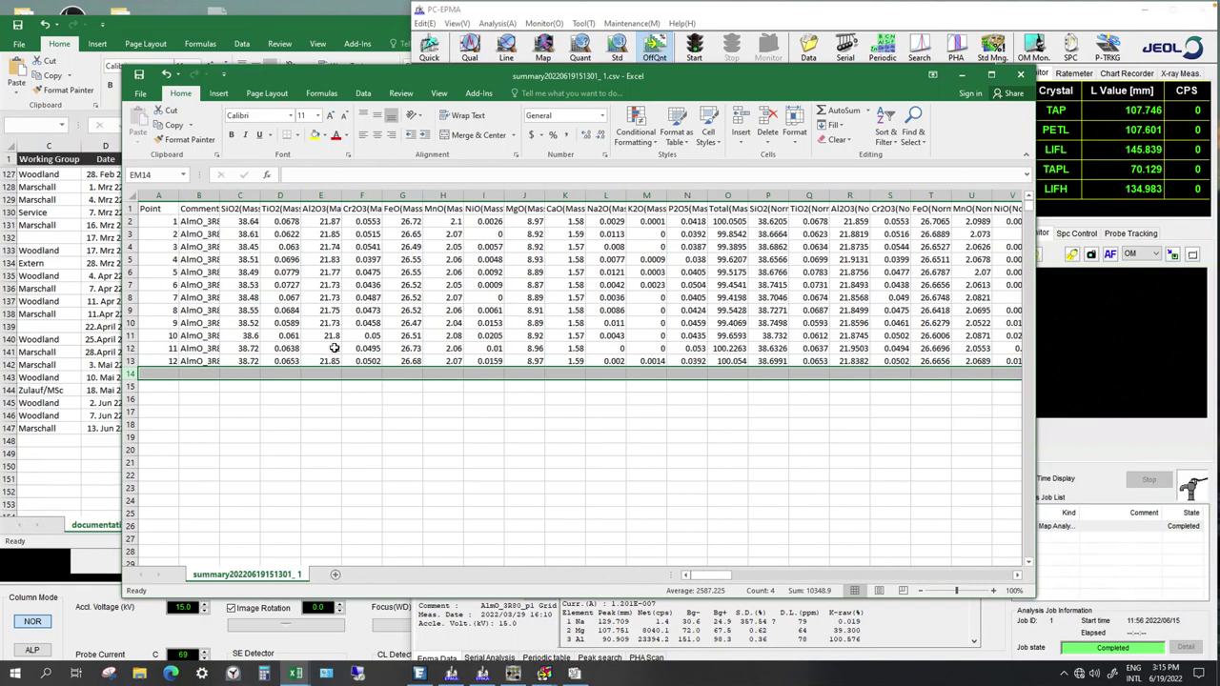
{"action": "left_click", "coordinate": [231, 196]}
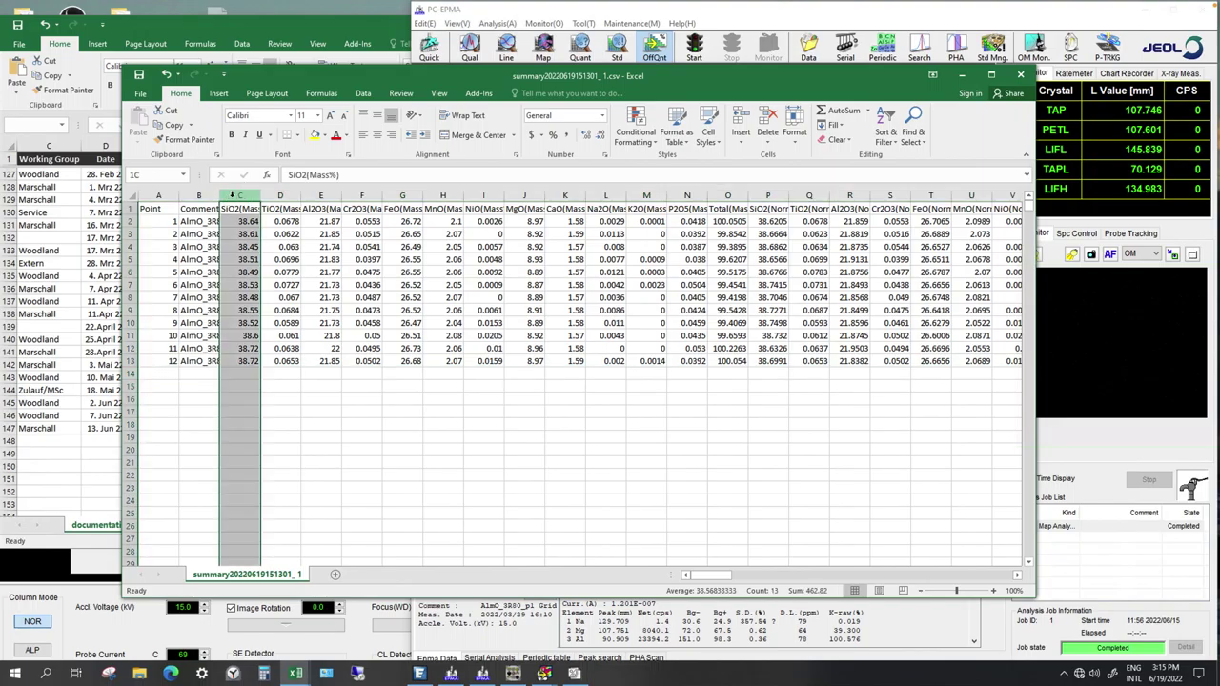
{"action": "right_click", "coordinate": [233, 197]}
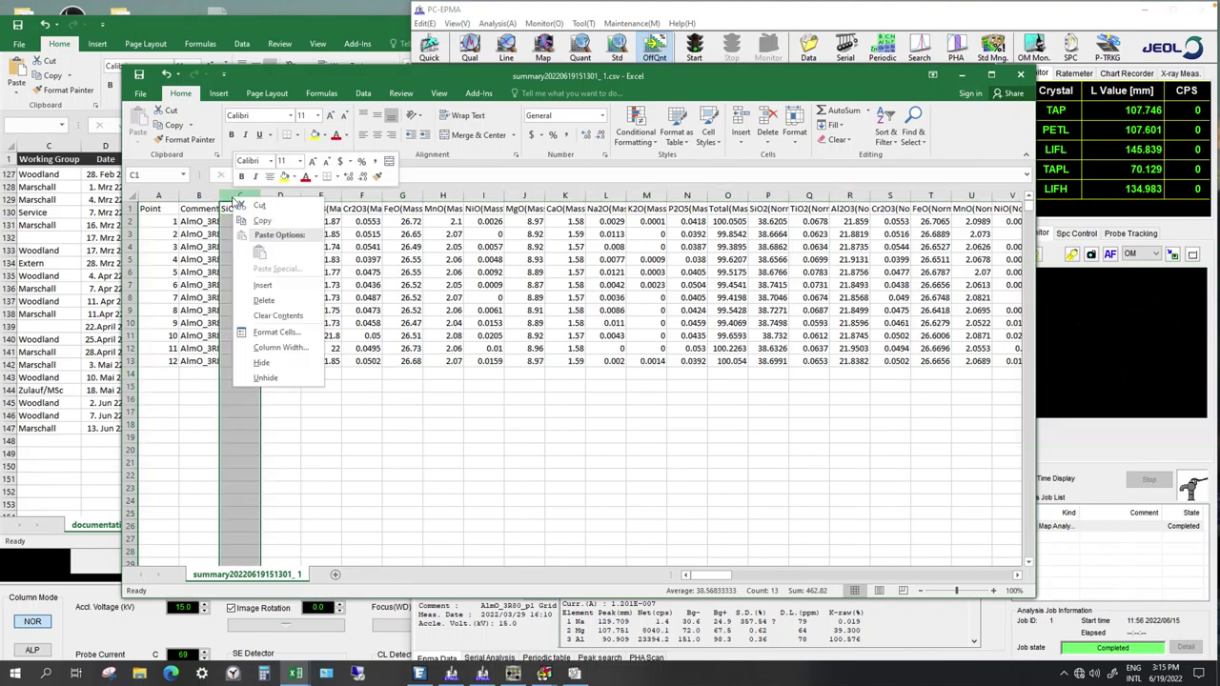
{"action": "left_click", "coordinate": [283, 290]}
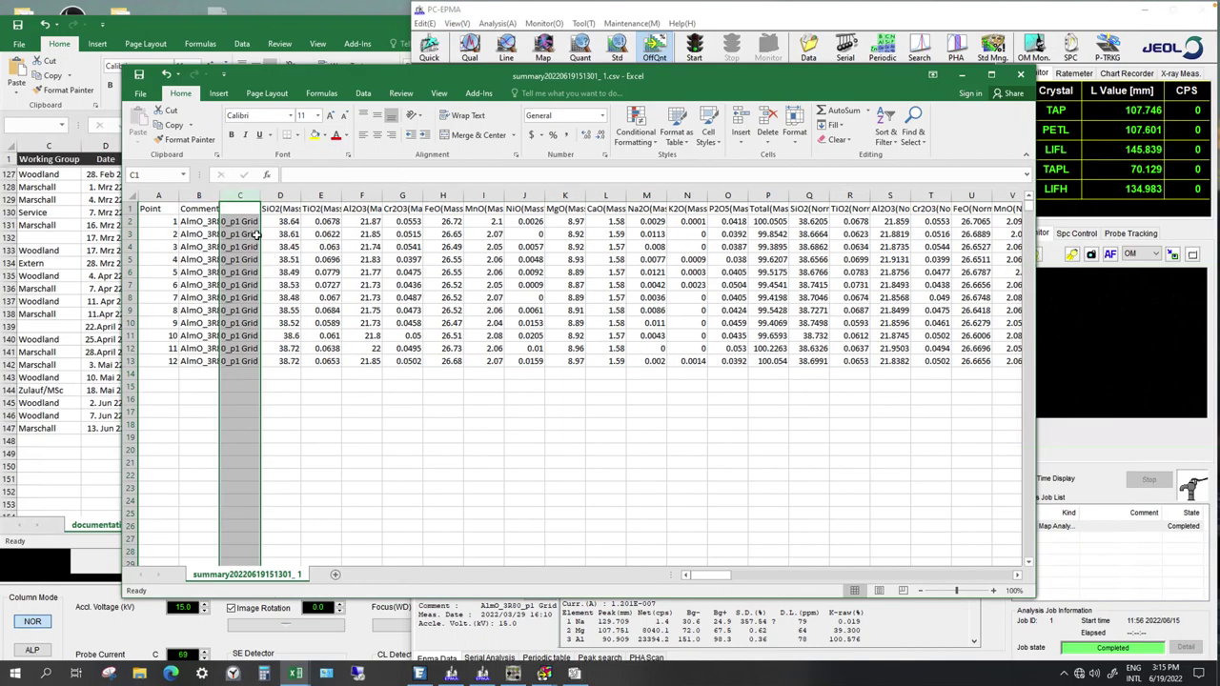
{"action": "left_click", "coordinate": [244, 209]}
{"action": "type", "text": "In"}
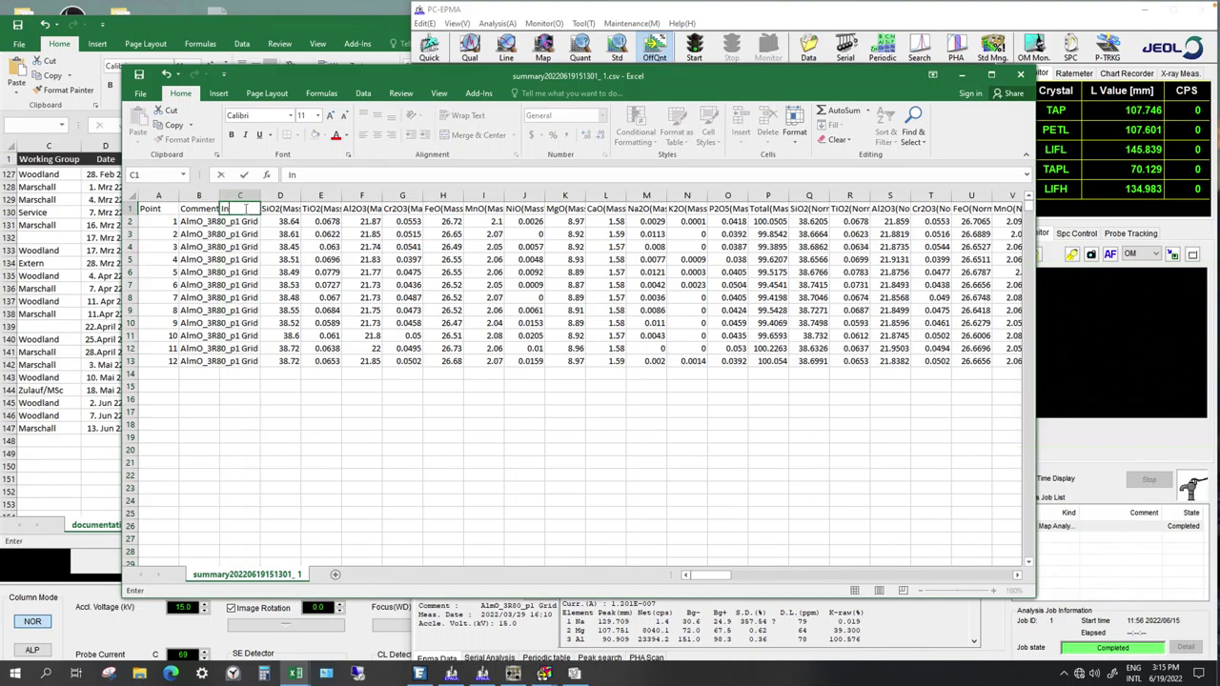
{"action": "type", "text": "spected"}
{"action": "left_click", "coordinate": [127, 207]}
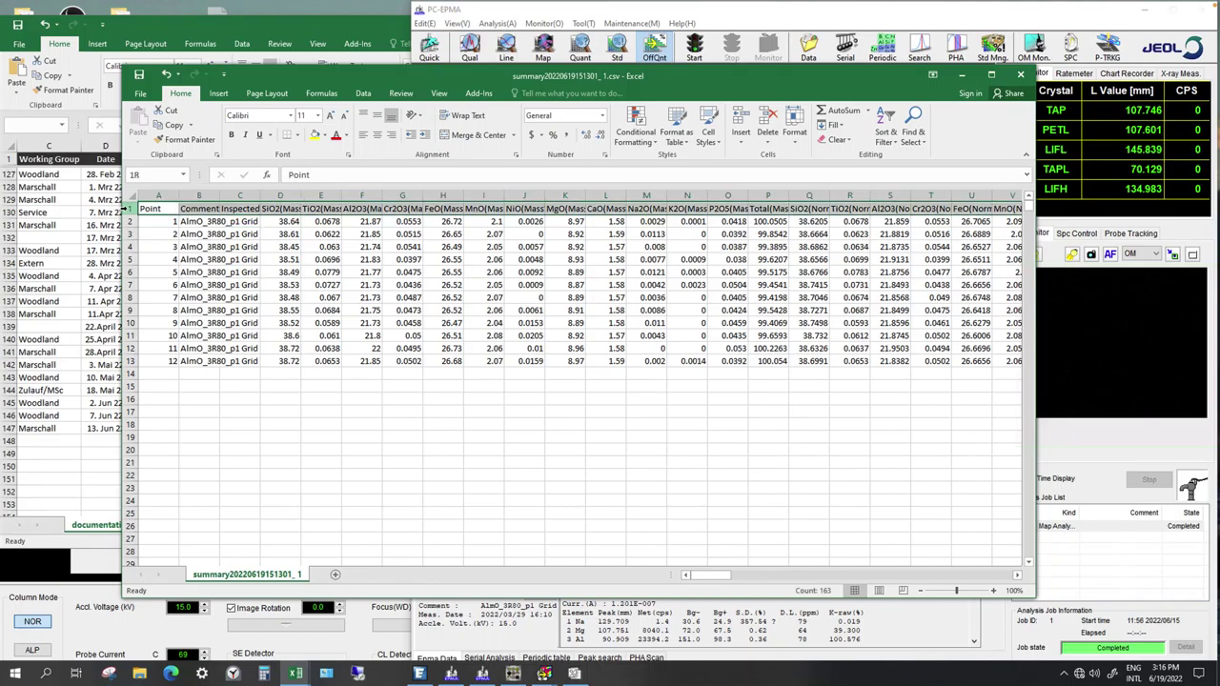
{"action": "left_click", "coordinate": [245, 208]}
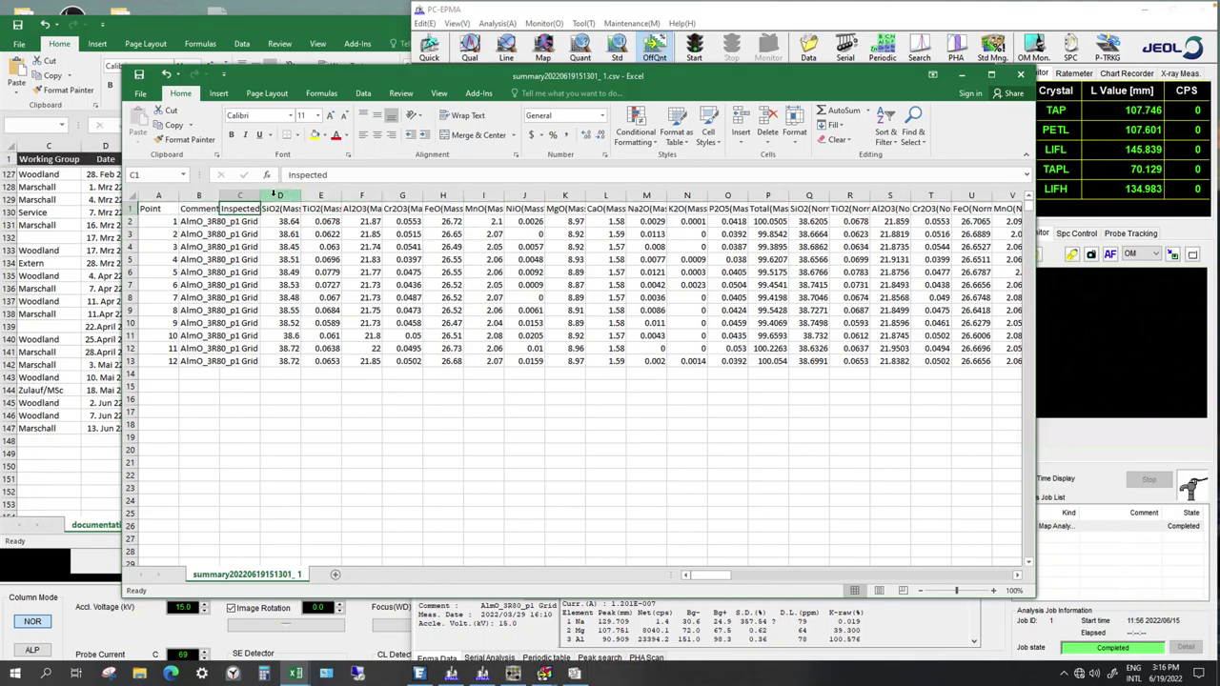
- Insert a new column D before the SiO2(Mass%) column and give it the header Inspected Comment
{"action": "right_click", "coordinate": [278, 196]}
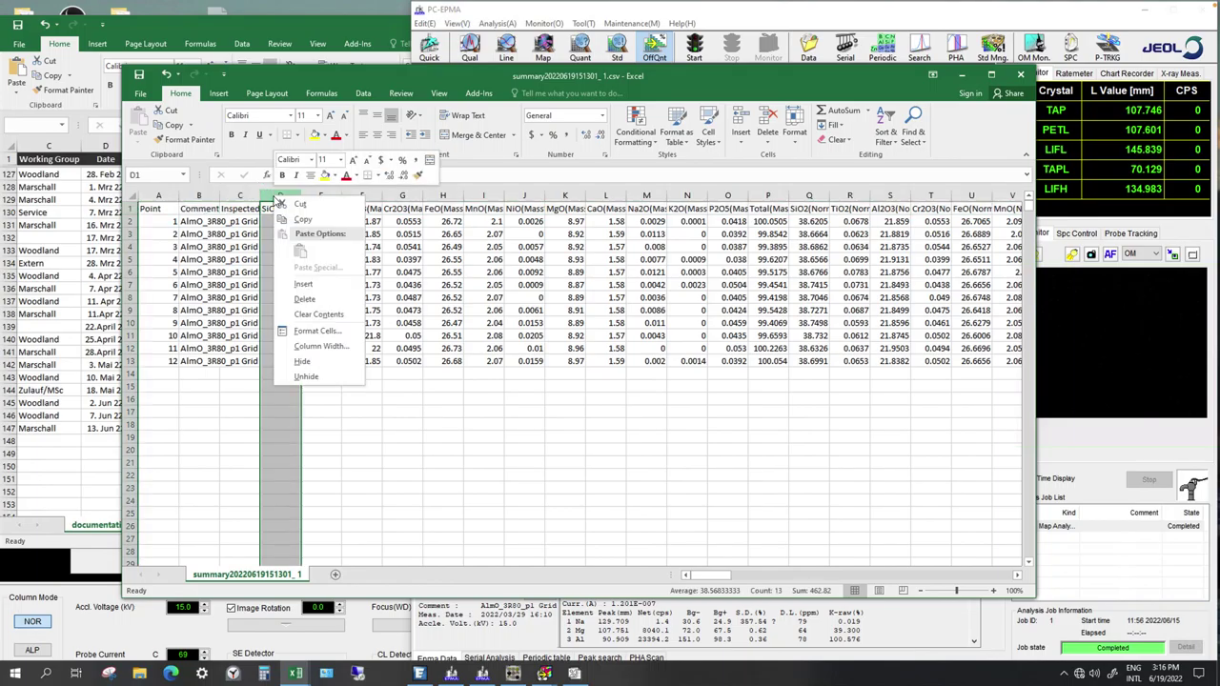
{"action": "left_click", "coordinate": [301, 286]}
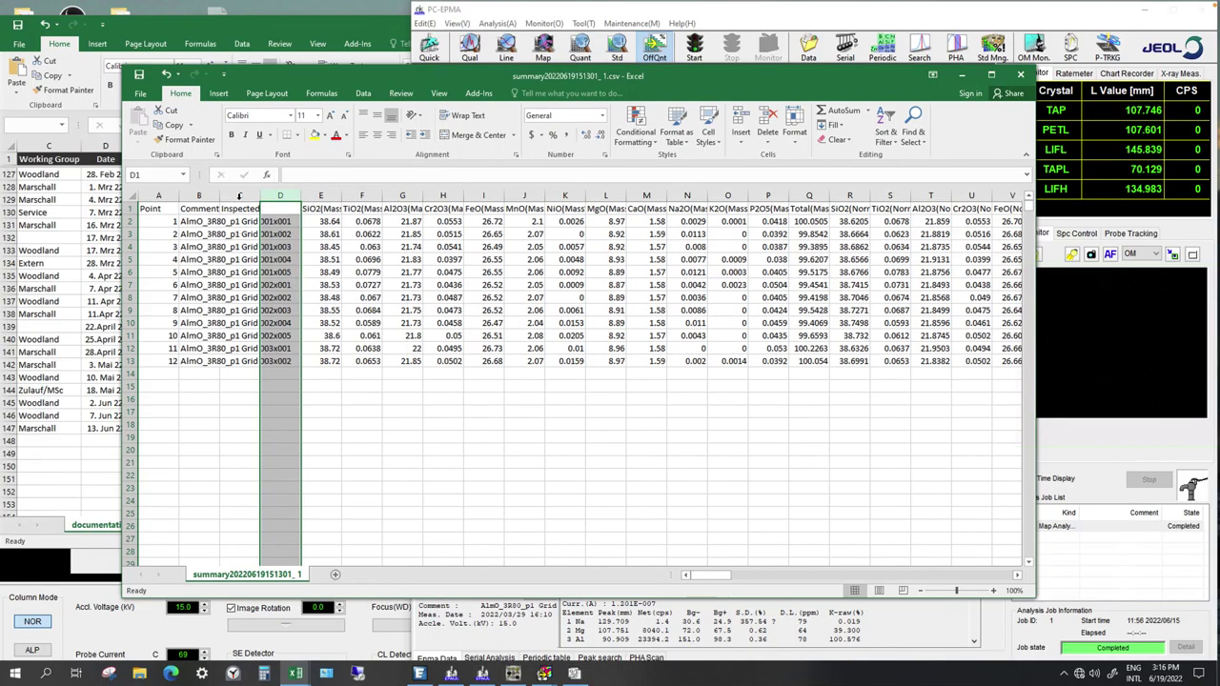
{"action": "left_click", "coordinate": [277, 207]}
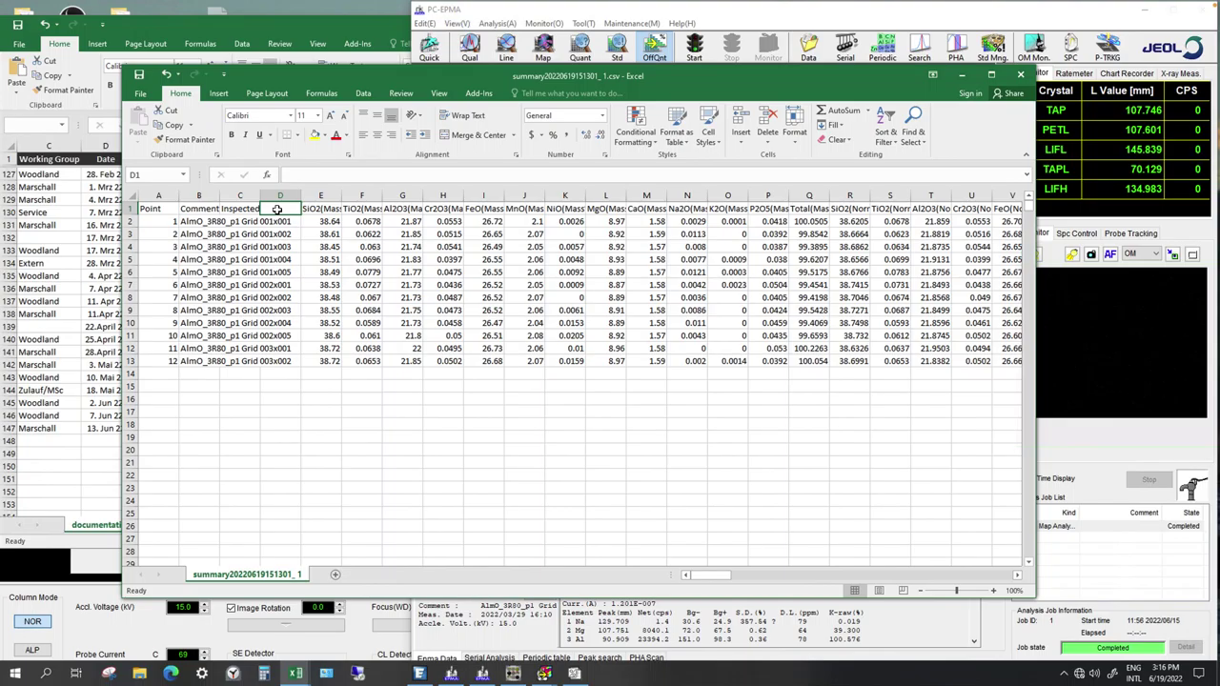
{"action": "type", "text": "Insp"}
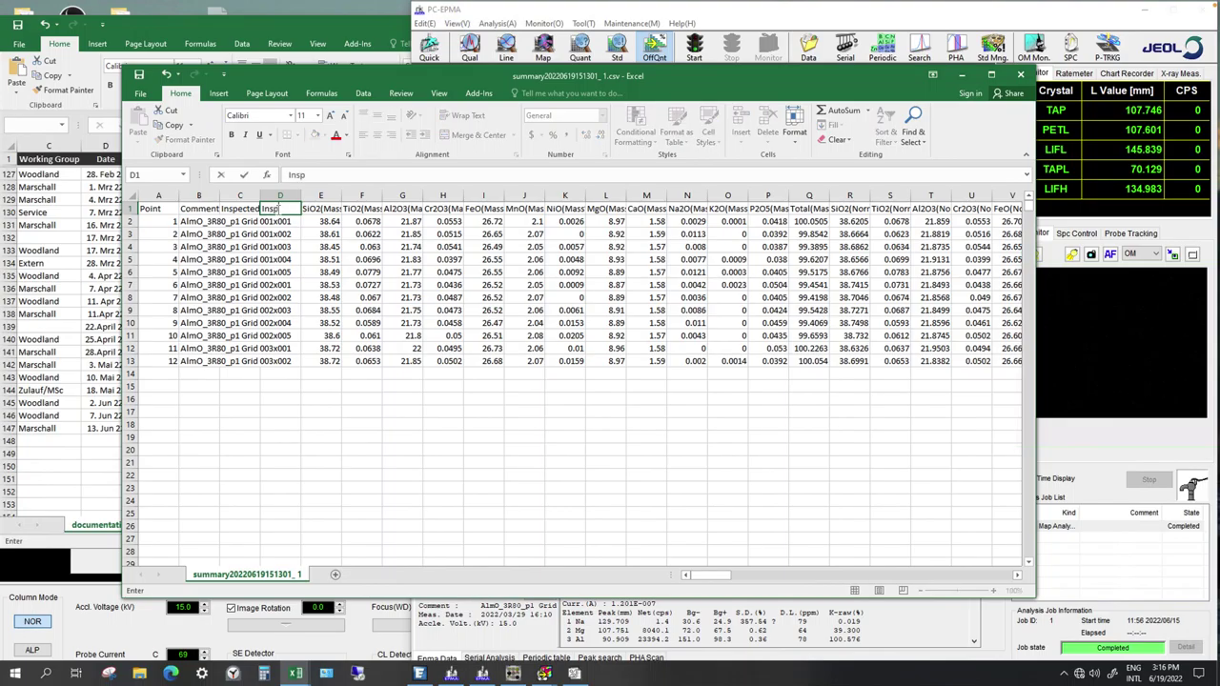
{"action": "type", "text": "ected Comment"}
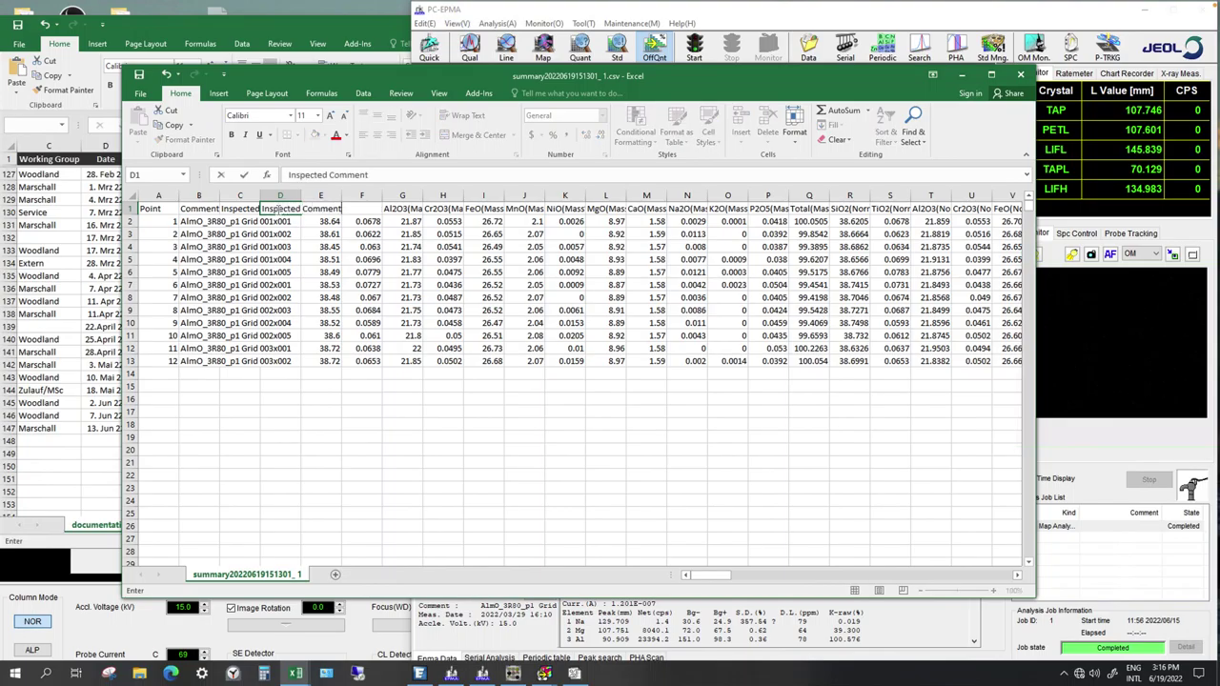
{"action": "left_click", "coordinate": [276, 221]}
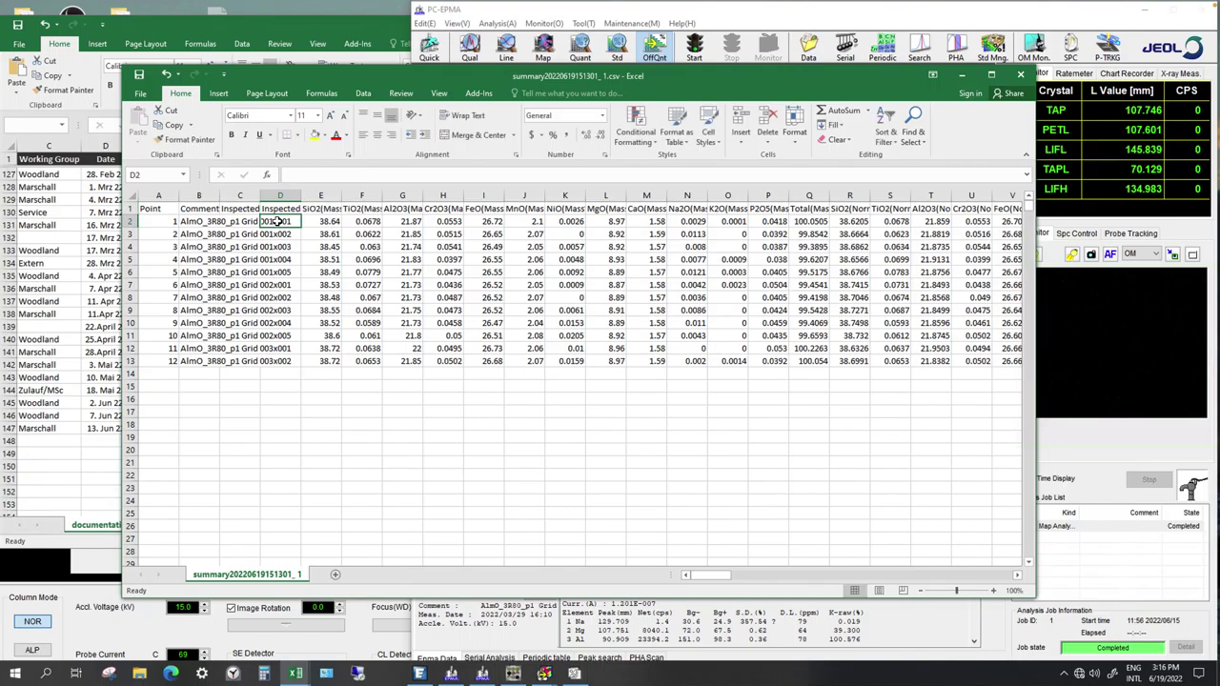
- Fit the widths of columns B and C and copy the Comment entries of rows 2 to 13 into the Inspected column
{"action": "double_click", "coordinate": [219, 195]}
{"action": "double_click", "coordinate": [335, 191]}
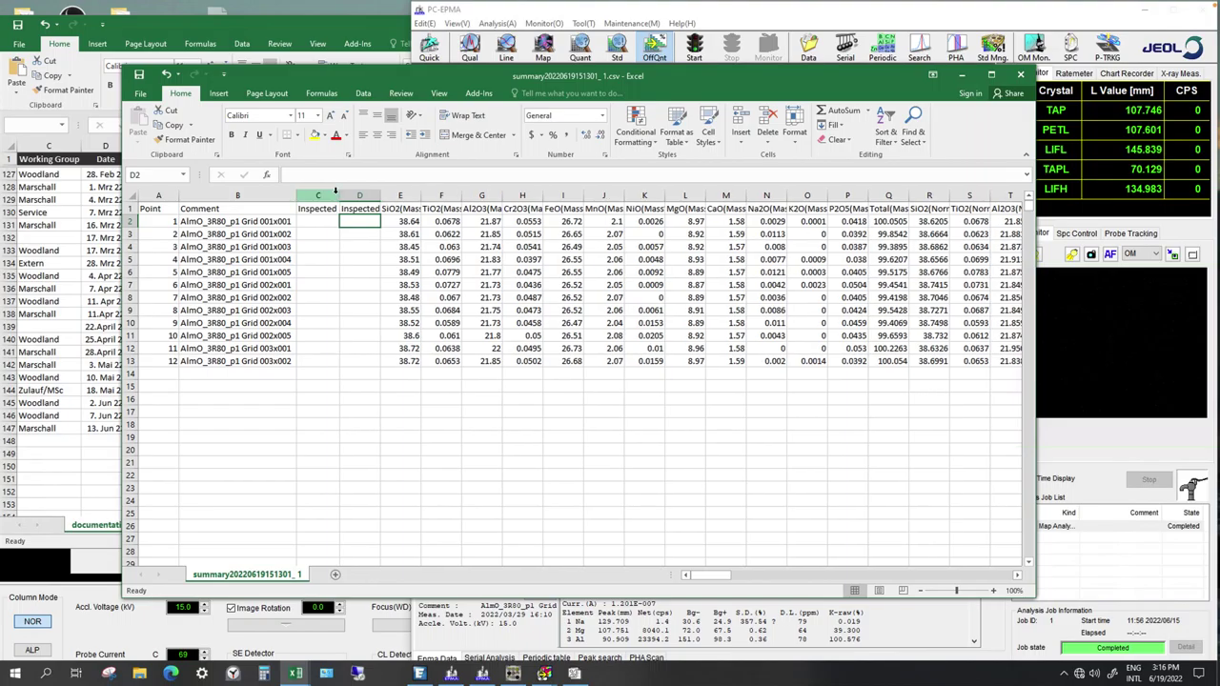
{"action": "left_click_drag", "start_coordinate": [254, 221], "coordinate": [249, 362]}
{"action": "key", "text": "ctrl+c"}
{"action": "left_click", "coordinate": [318, 222]}
{"action": "key", "text": "ctrl+v"}
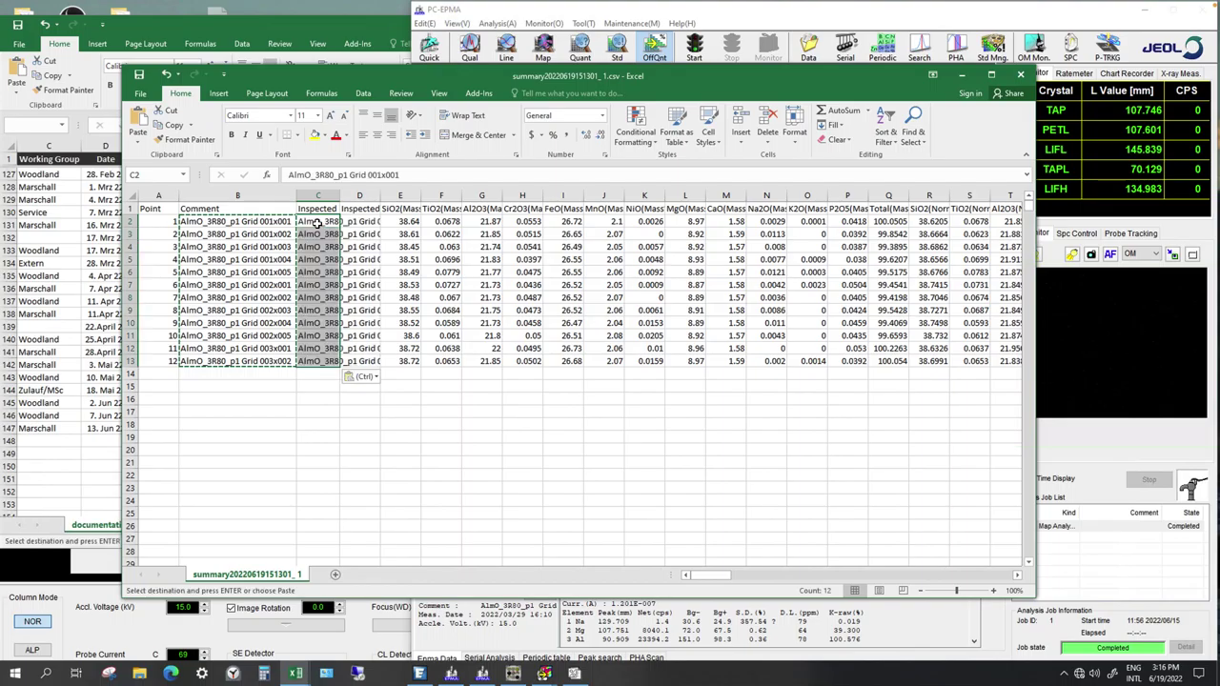
- Widen the Inspected and Inspected Comment columns so that their full text fits
{"action": "left_click_drag", "start_coordinate": [339, 195], "coordinate": [419, 193]}
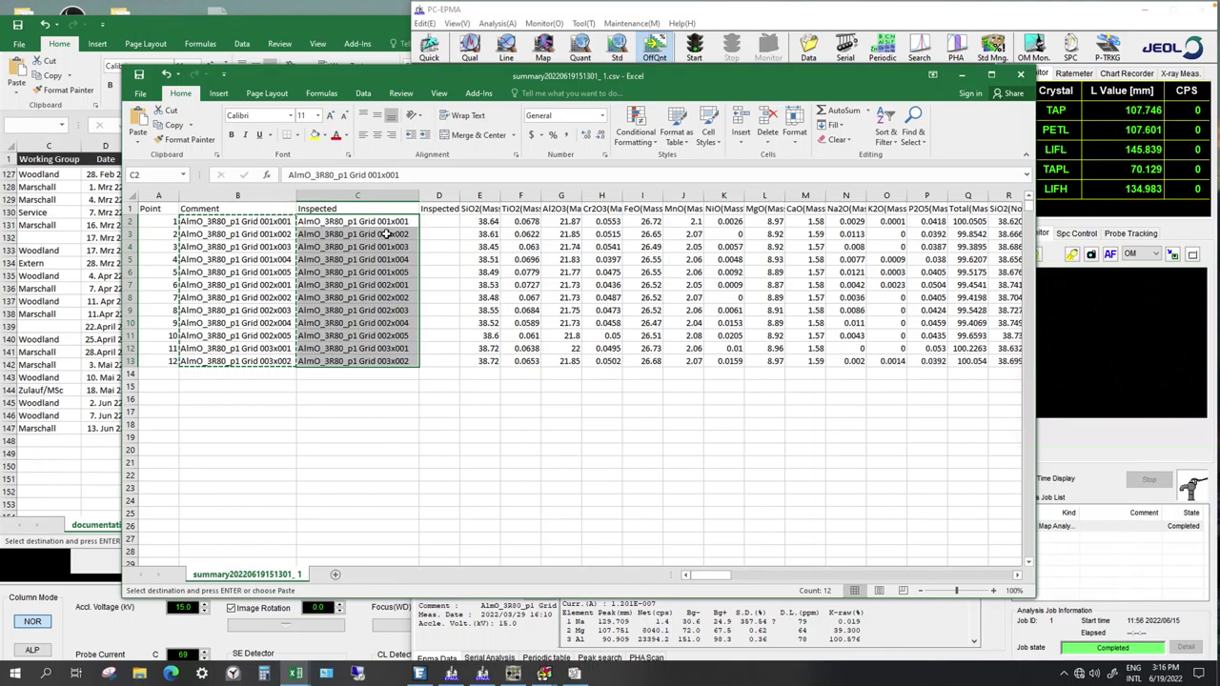
{"action": "left_click", "coordinate": [436, 222]}
{"action": "left_click_drag", "start_coordinate": [459, 194], "coordinate": [515, 194]}
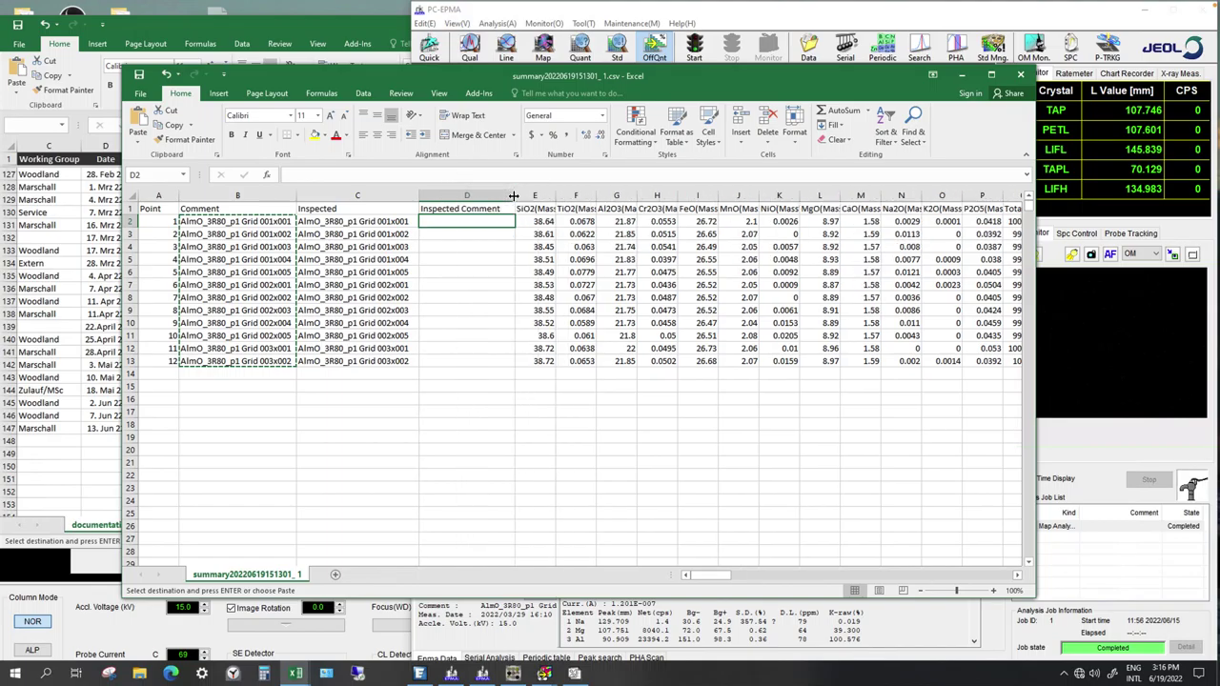
{"action": "left_click", "coordinate": [451, 234]}
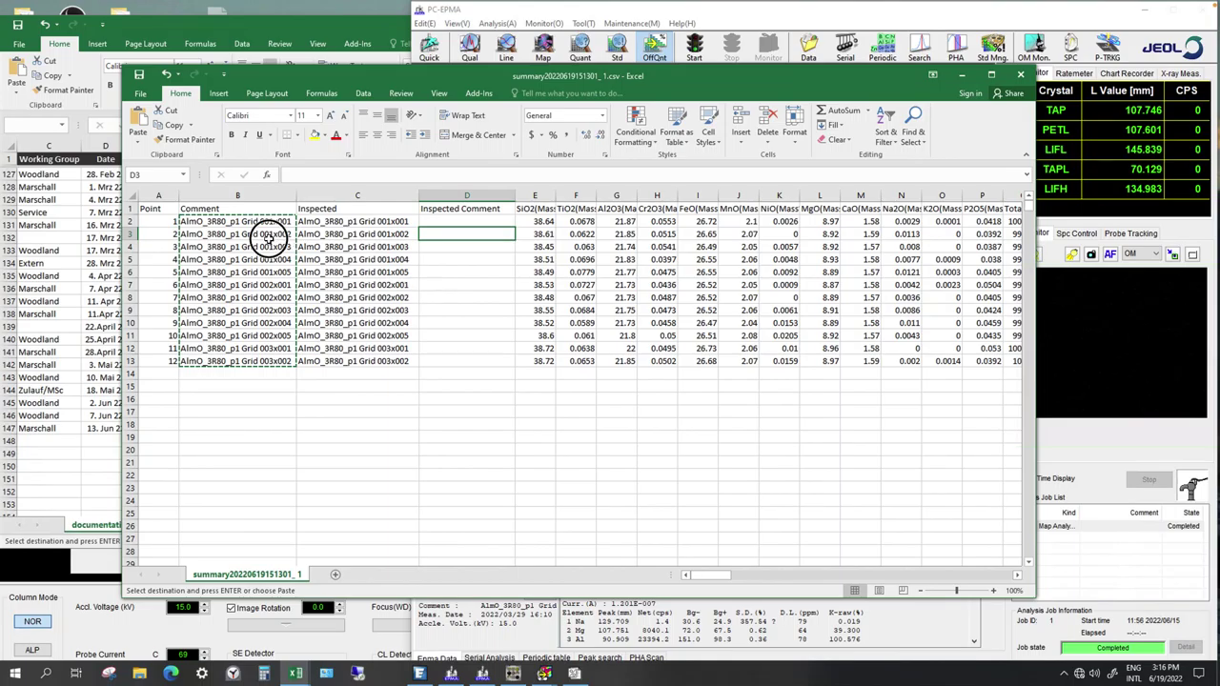
{"action": "left_click_drag", "start_coordinate": [270, 237], "coordinate": [322, 242]}
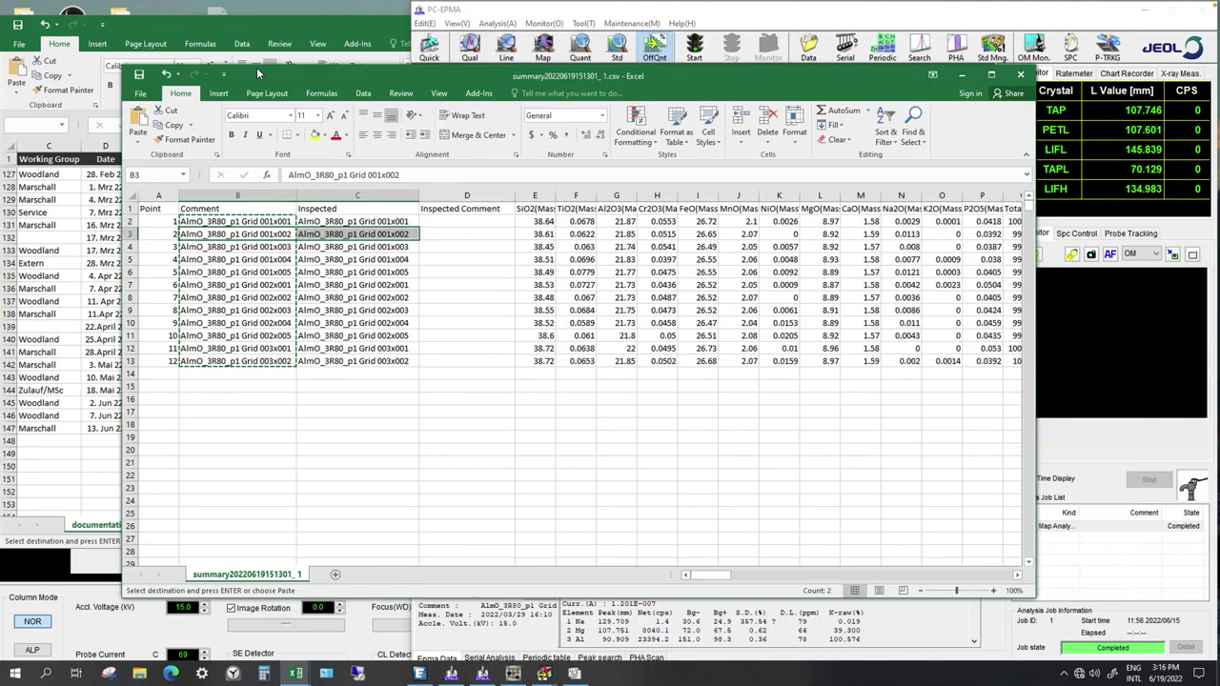
{"action": "left_click", "coordinate": [141, 95]}
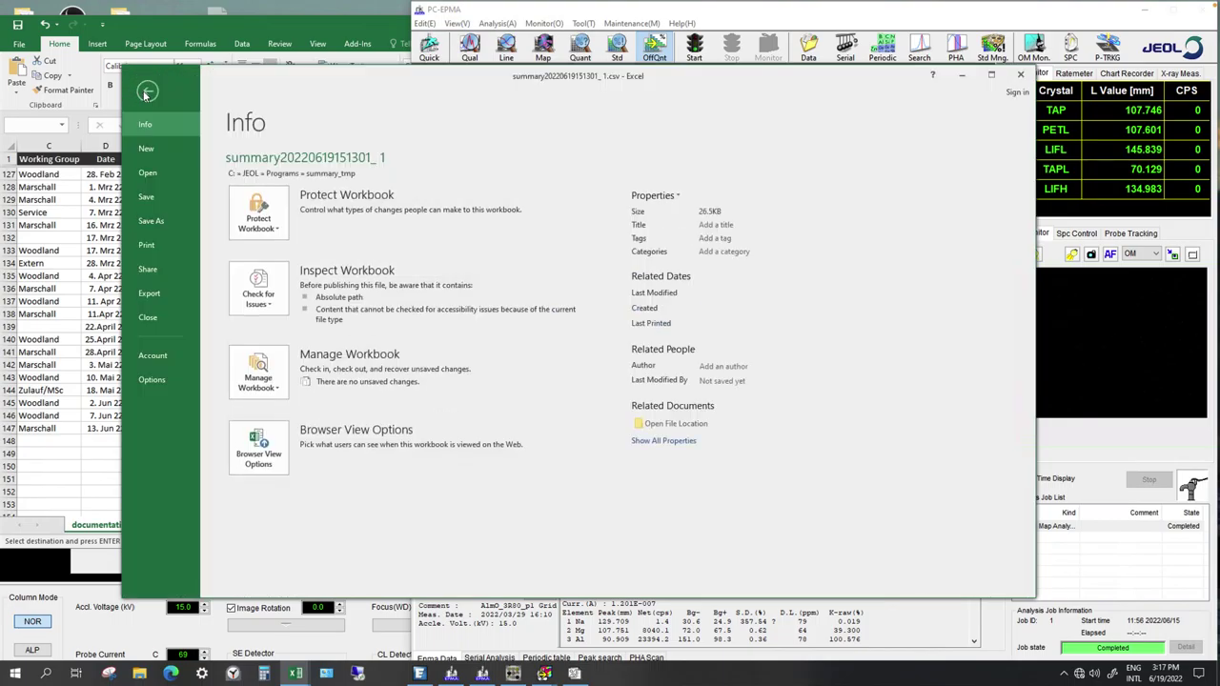
{"action": "left_click", "coordinate": [152, 221]}
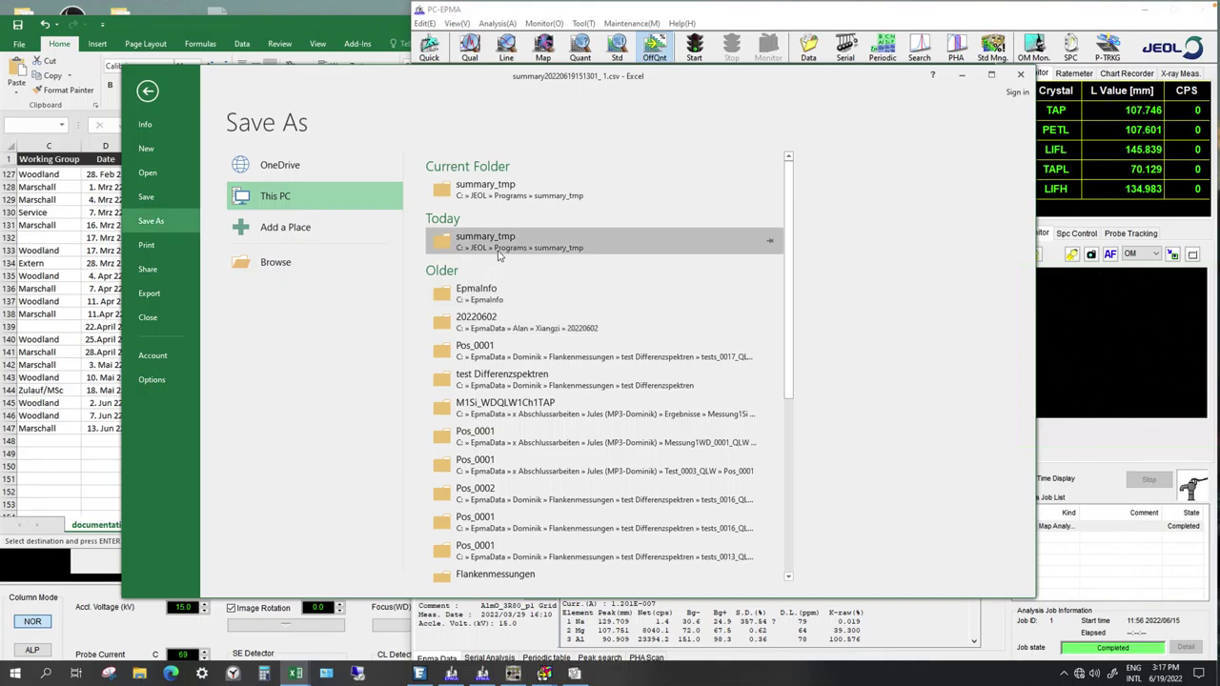
{"action": "left_click", "coordinate": [296, 265]}
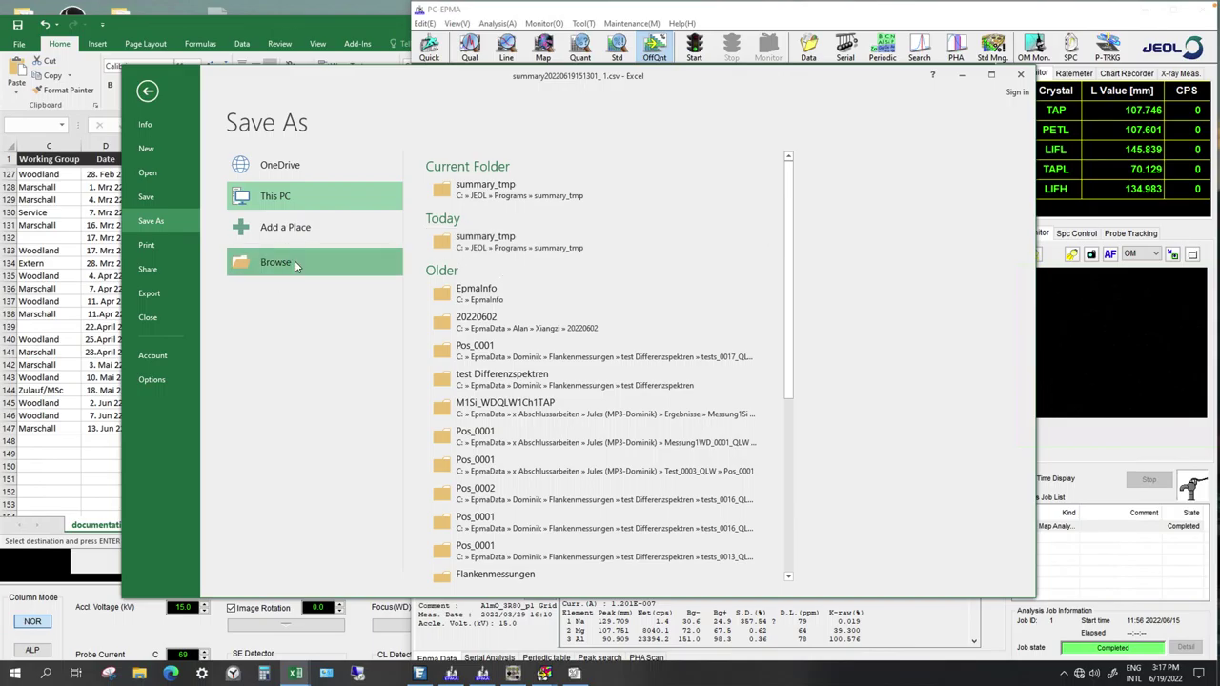
{"action": "left_click", "coordinate": [179, 225]}
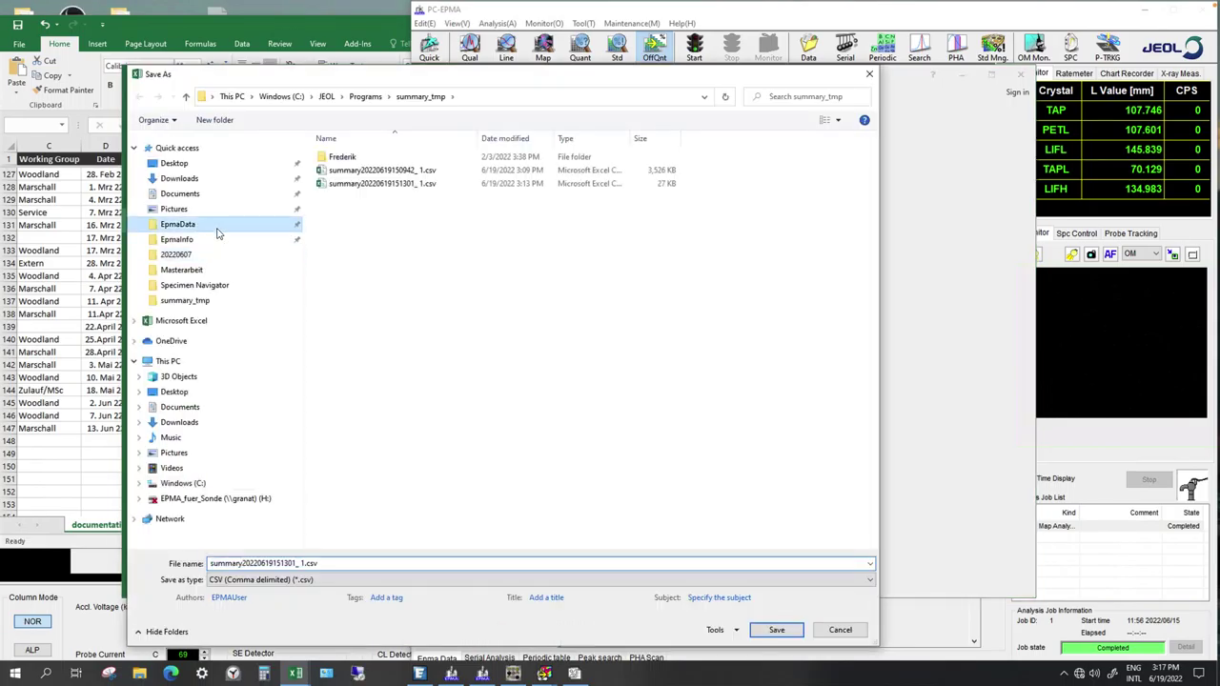
{"action": "double_click", "coordinate": [343, 223]}
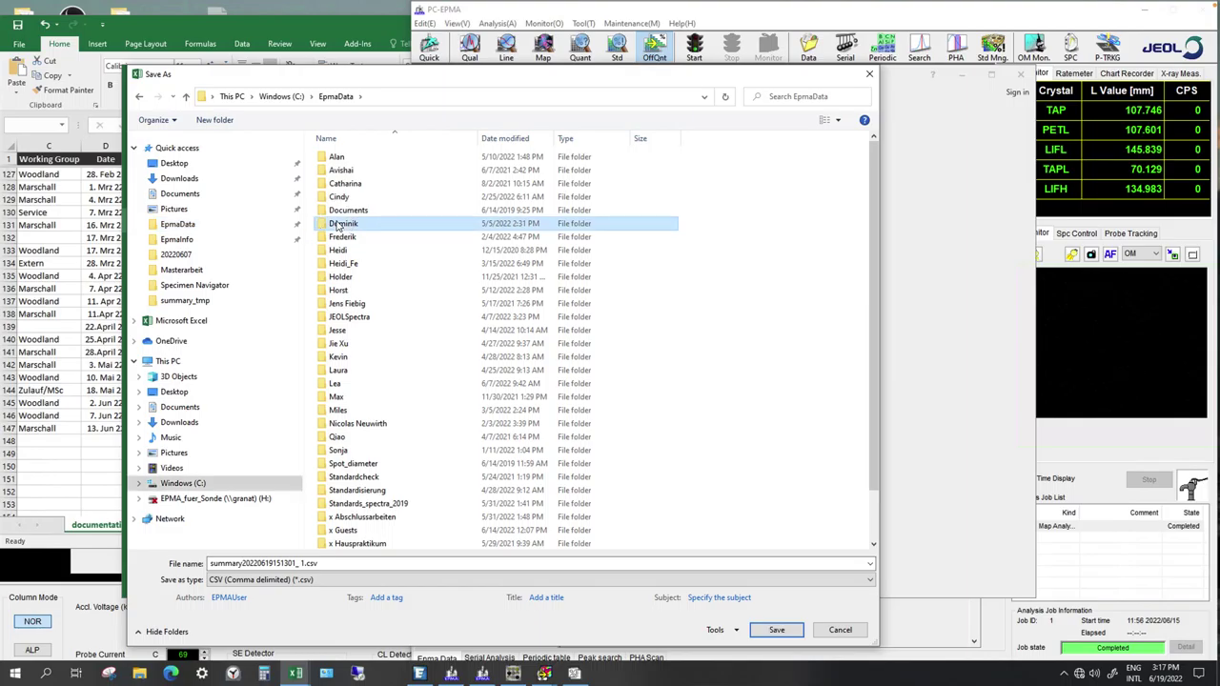
{"action": "double_click", "coordinate": [355, 185]}
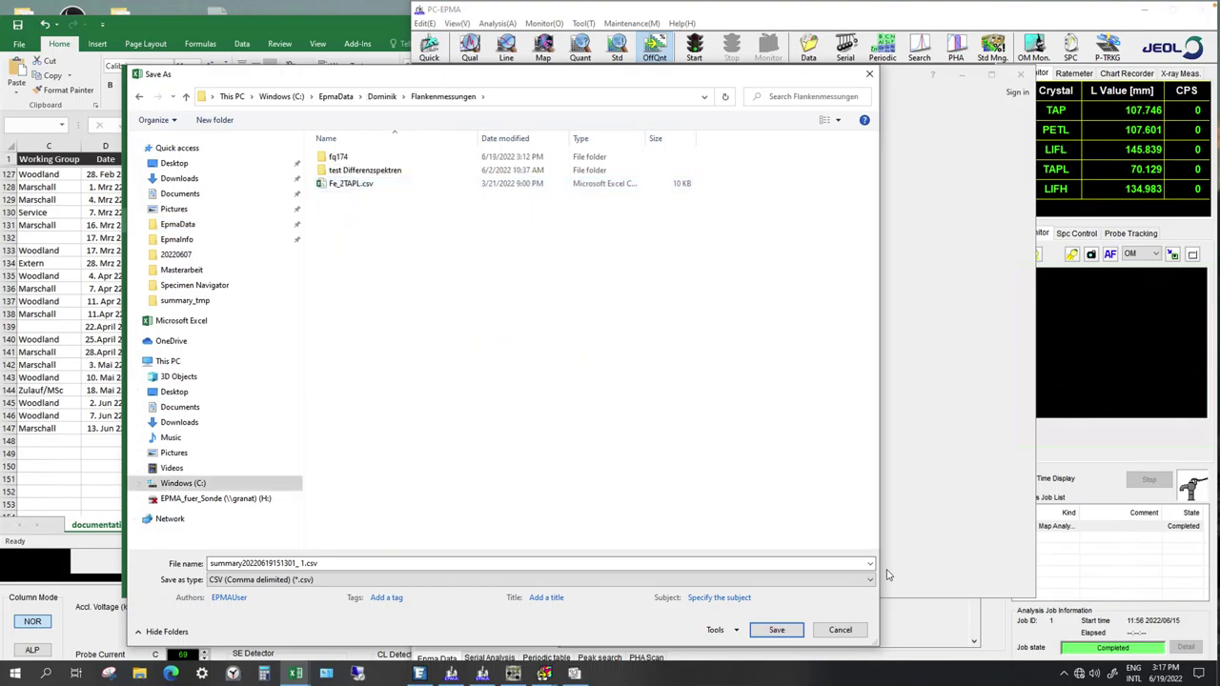
{"action": "left_click", "coordinate": [563, 581]}
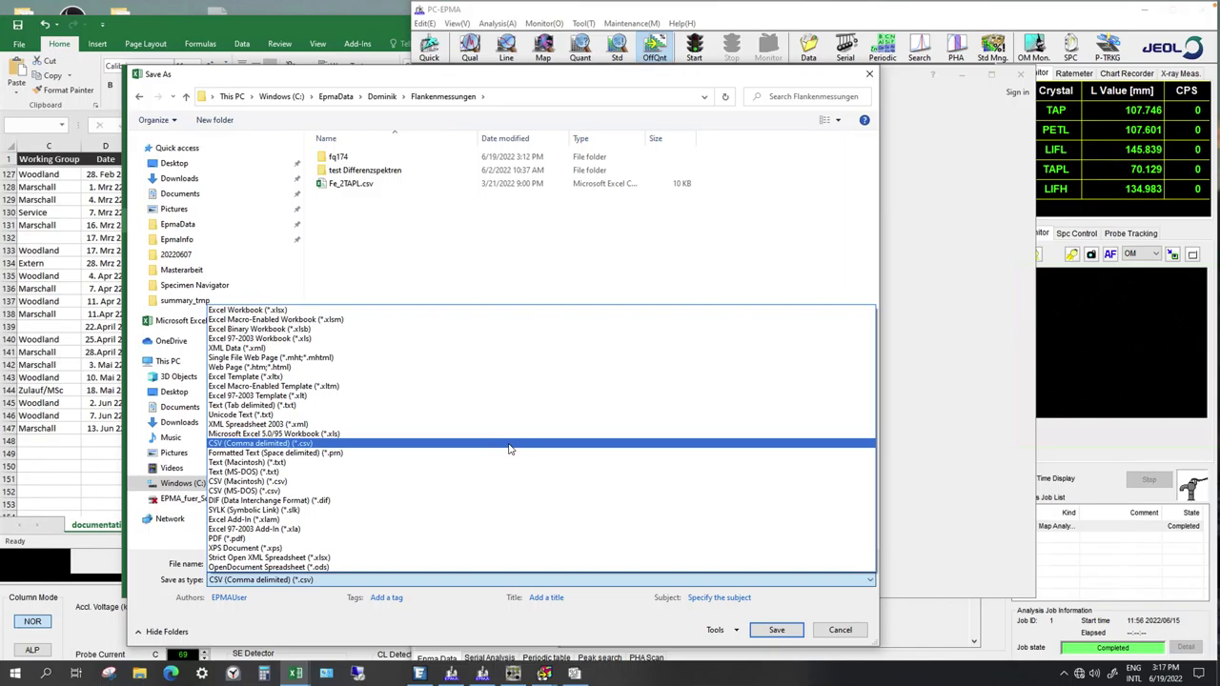
{"action": "left_click", "coordinate": [510, 445]}
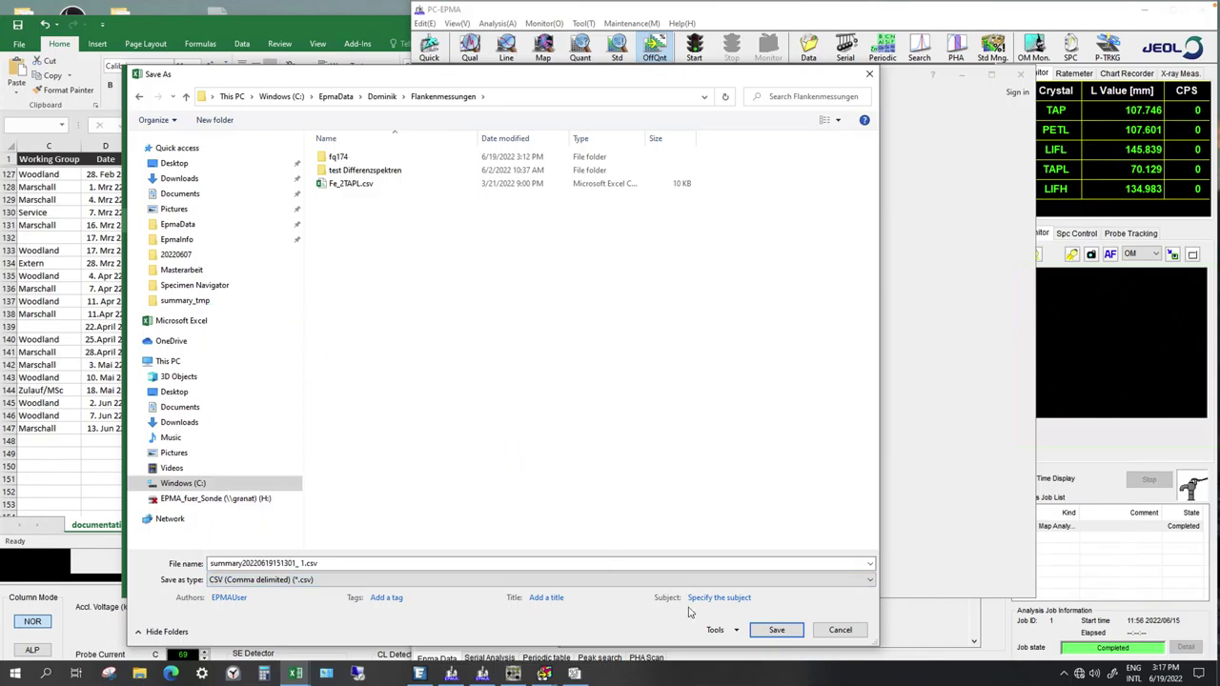
{"action": "left_click", "coordinate": [837, 632]}
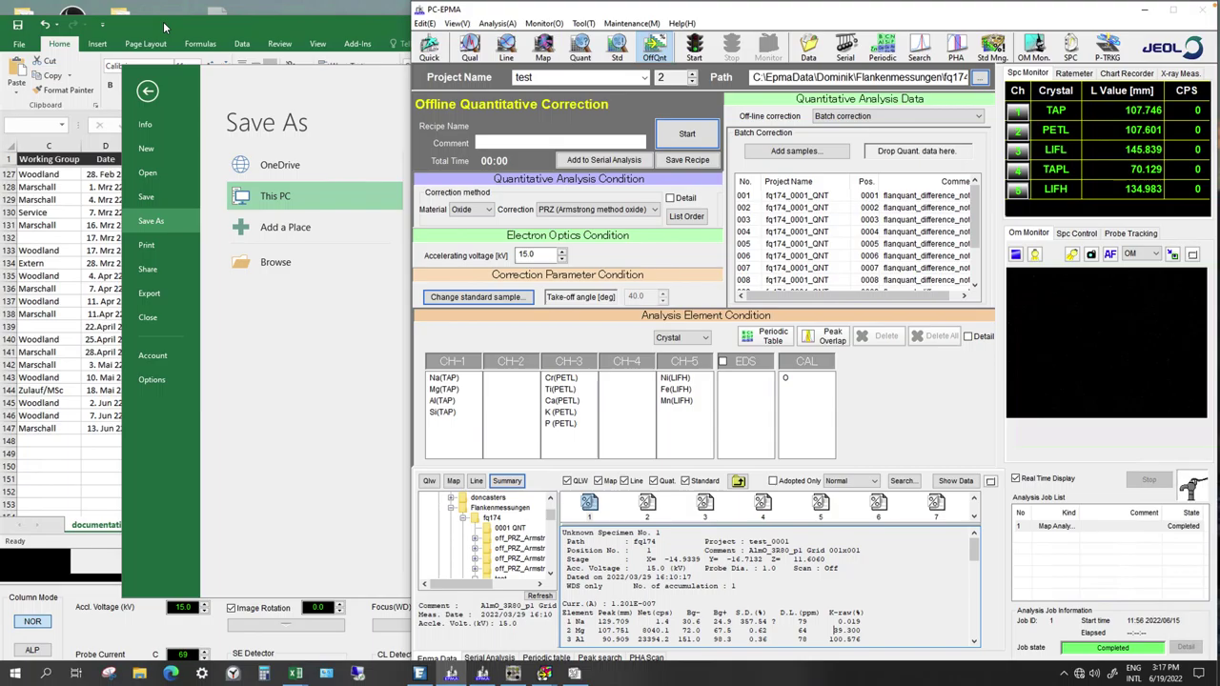
{"action": "key", "text": "Escape"}
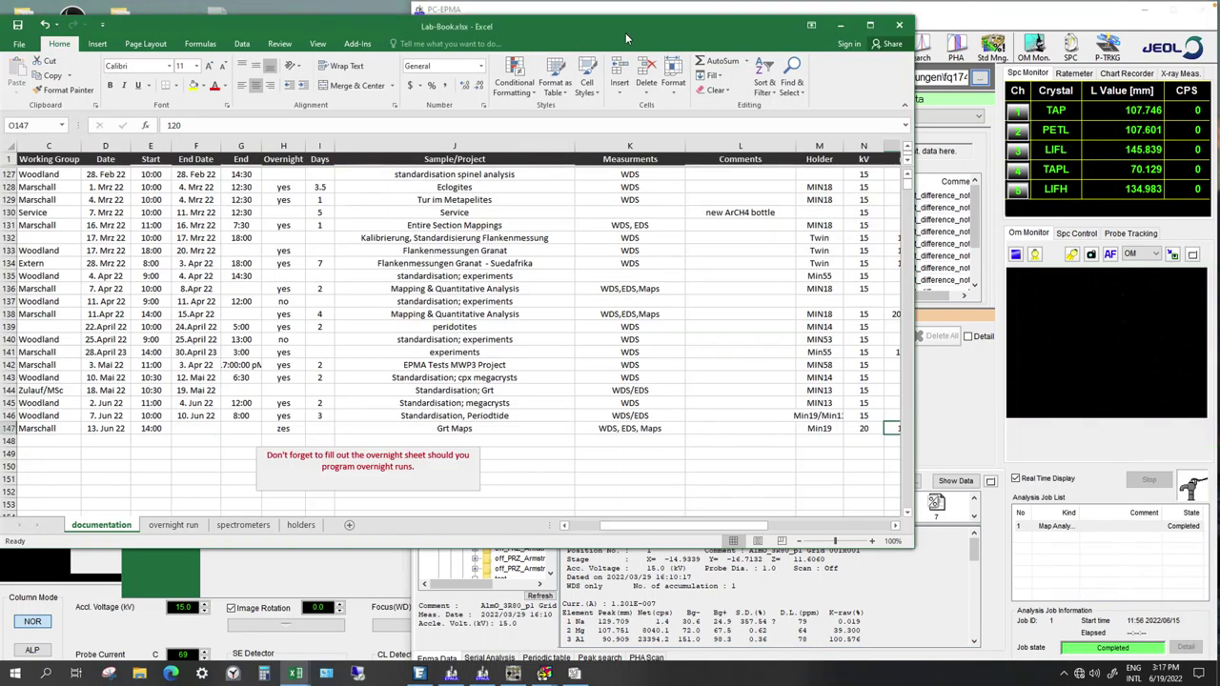
{"action": "left_click", "coordinate": [319, 585]}
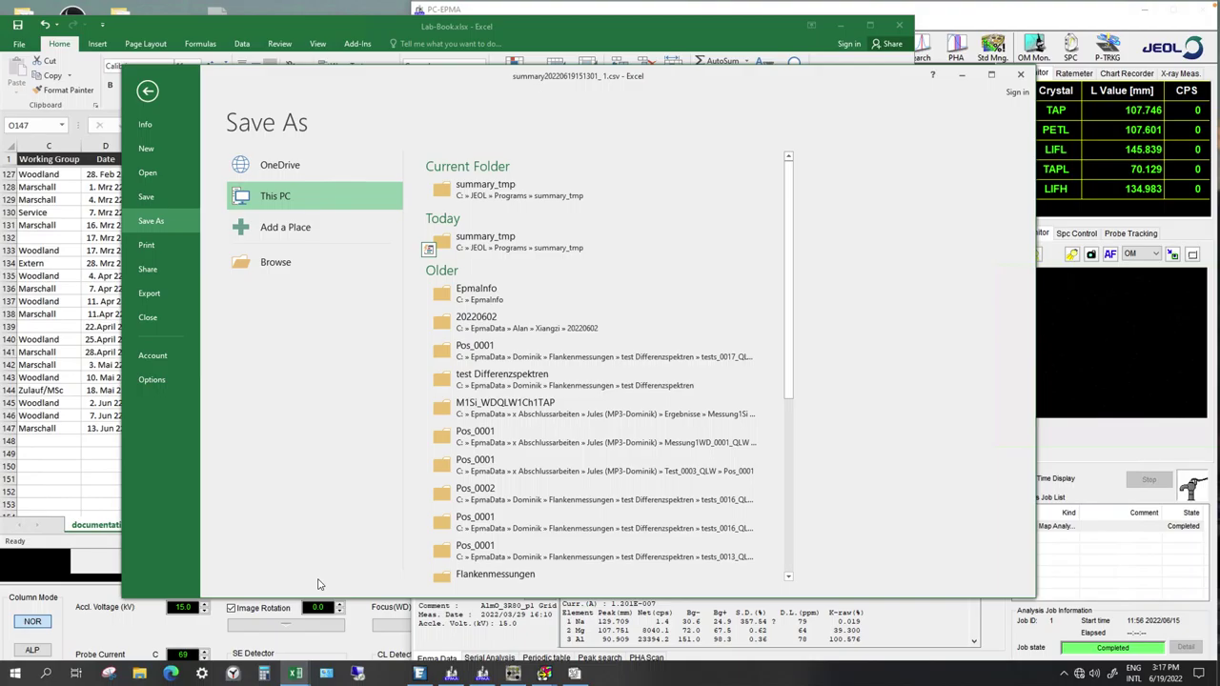